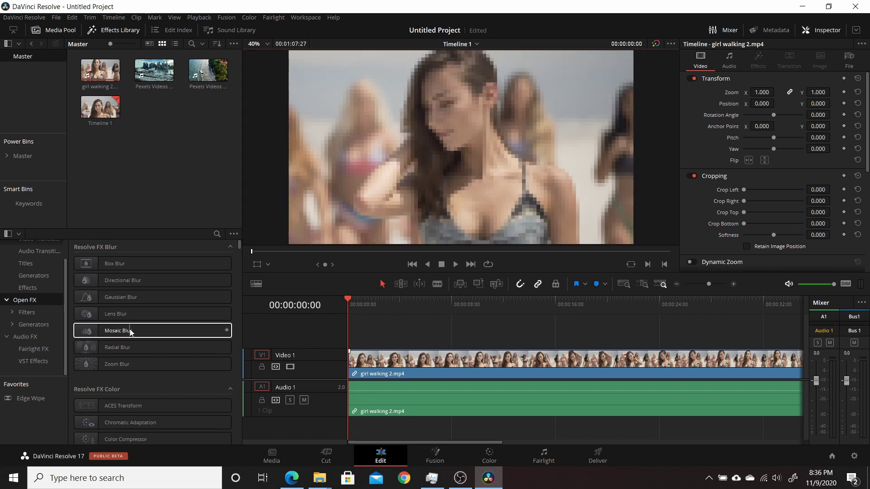
Show the Titles category in the Effects Library Toolbox.
click(17, 262)
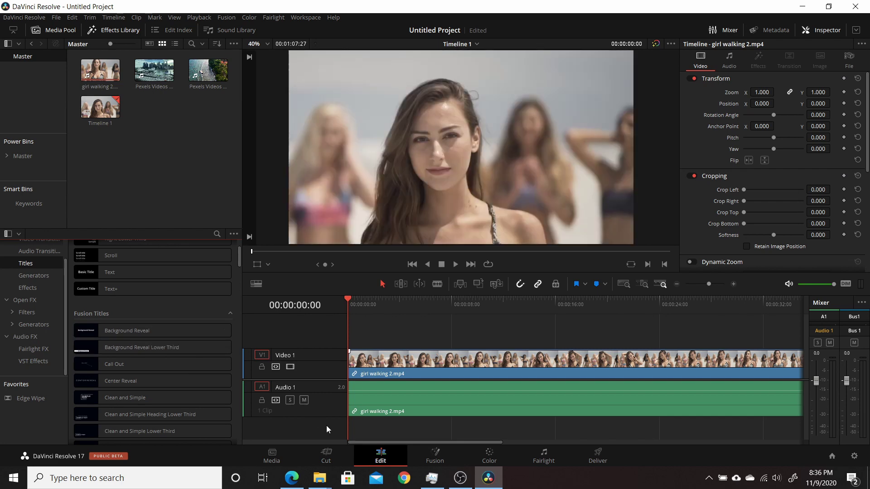
click(325, 460)
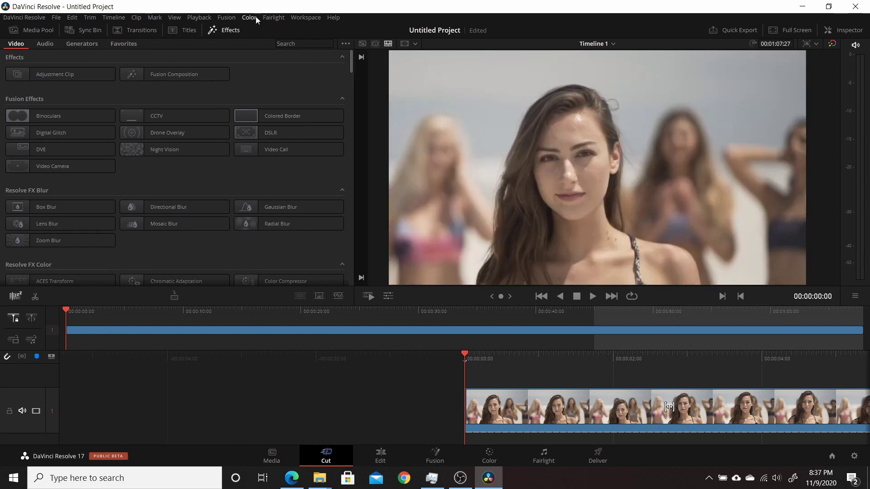
click(174, 30)
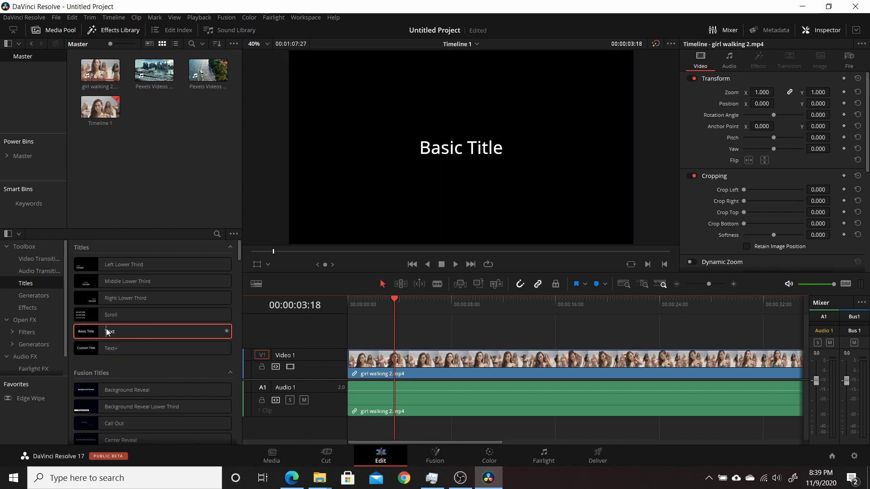
Place the Text title on a new Video 2 track above the footage and select it.
drag(107, 331, 397, 335)
click(418, 300)
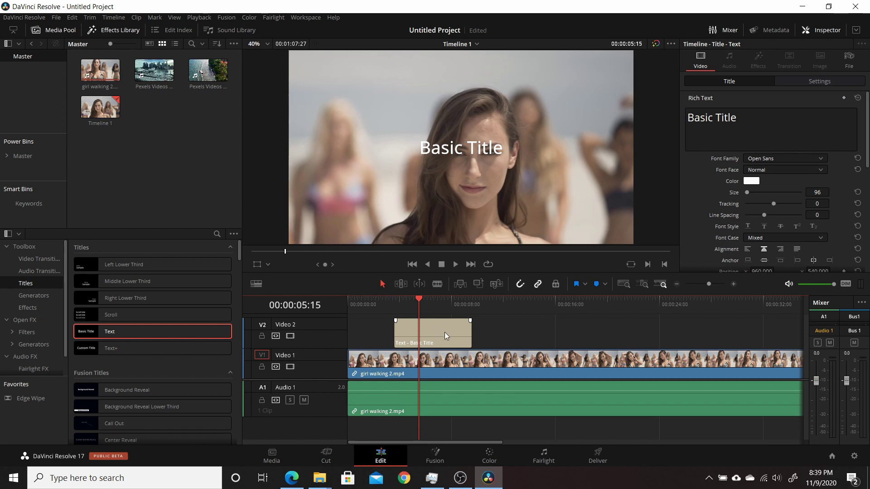
click(444, 332)
Set the Basic Title's font family to Montserrat Ultra Light.
click(773, 159)
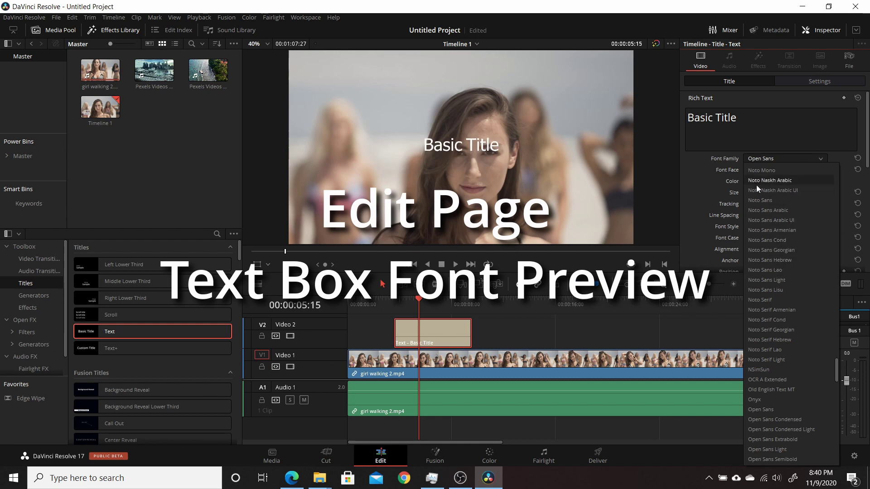
scroll(774, 240, up, 4)
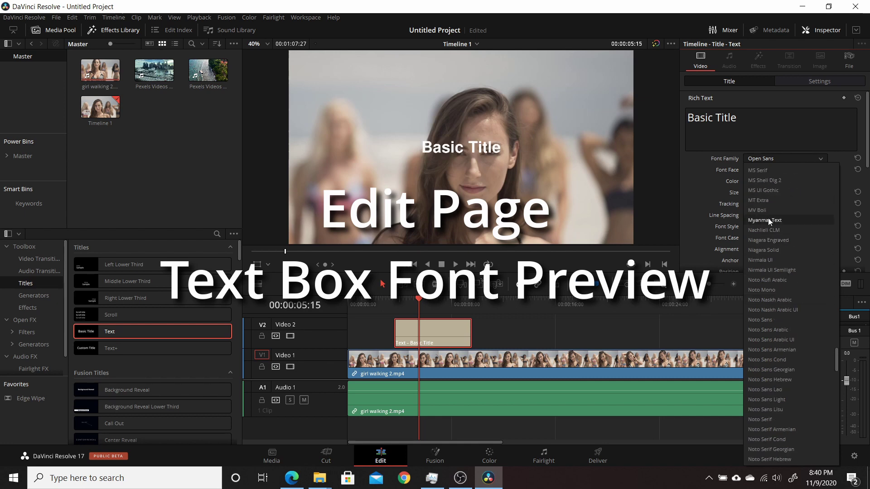
scroll(779, 227, up, 3)
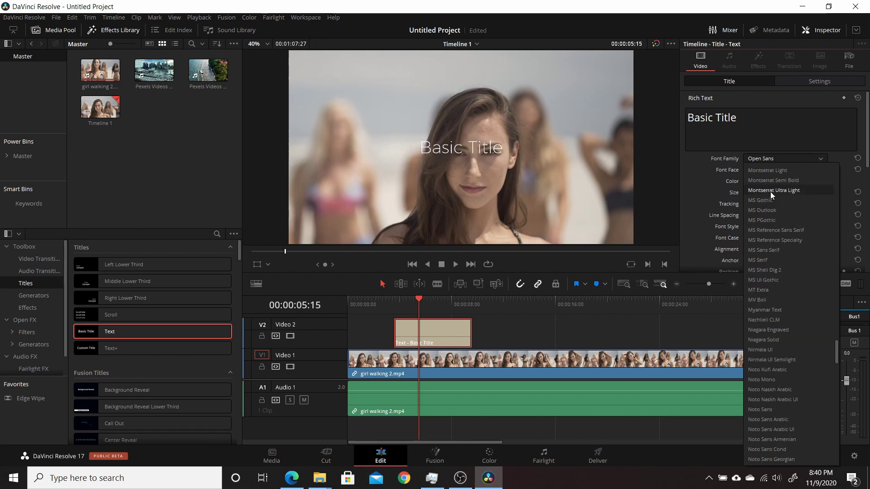
click(770, 191)
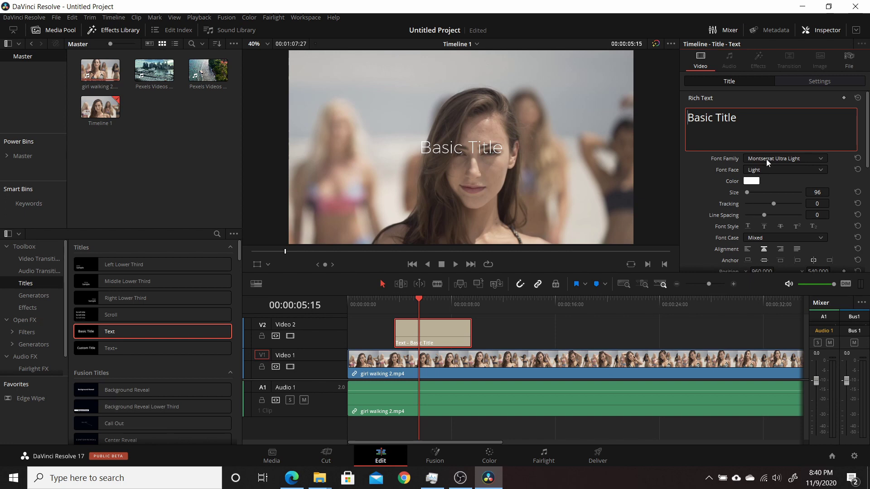
Preview the font list again, then drop a Text+ title on Video 2 after the first title.
click(785, 156)
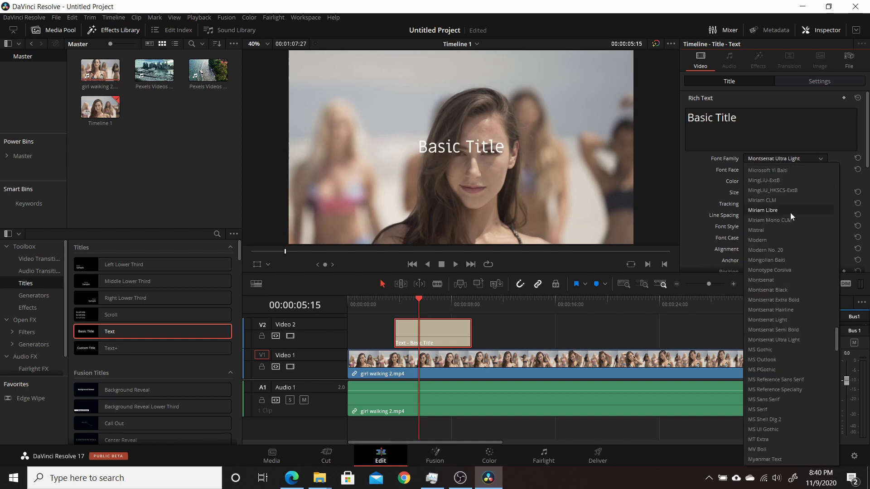
scroll(774, 189, up, 3)
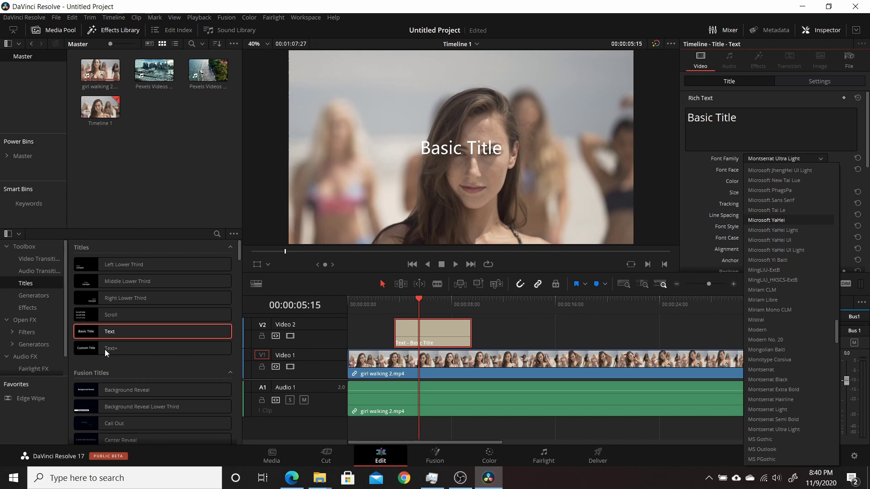
drag(105, 350, 515, 325)
Select the Text+ Custom Title clip and set its font to Linux Biolinum G.
click(529, 304)
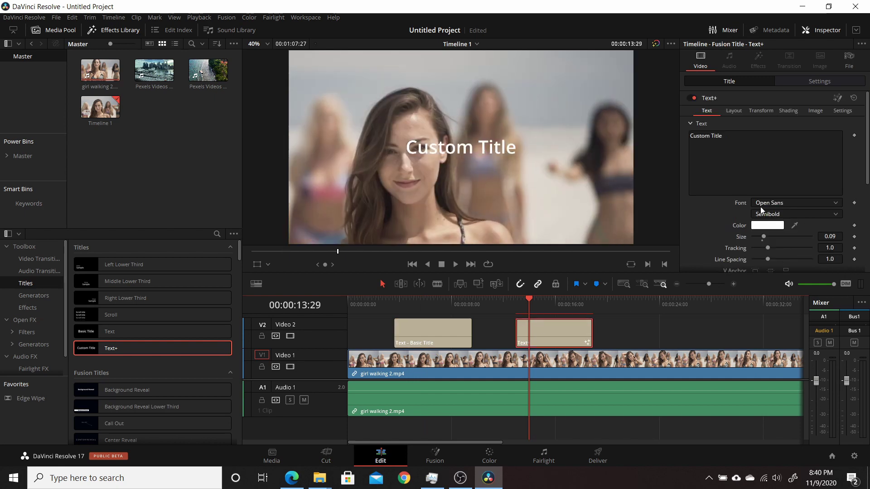
click(761, 206)
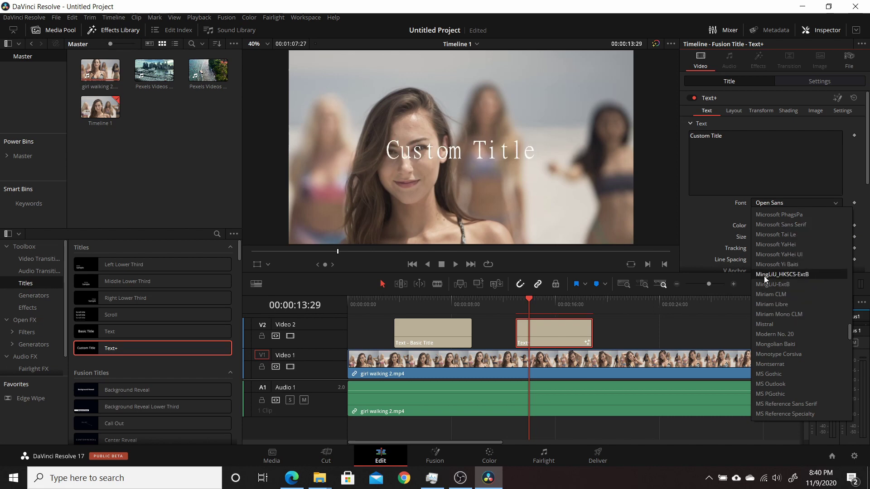
scroll(771, 267, up, 2)
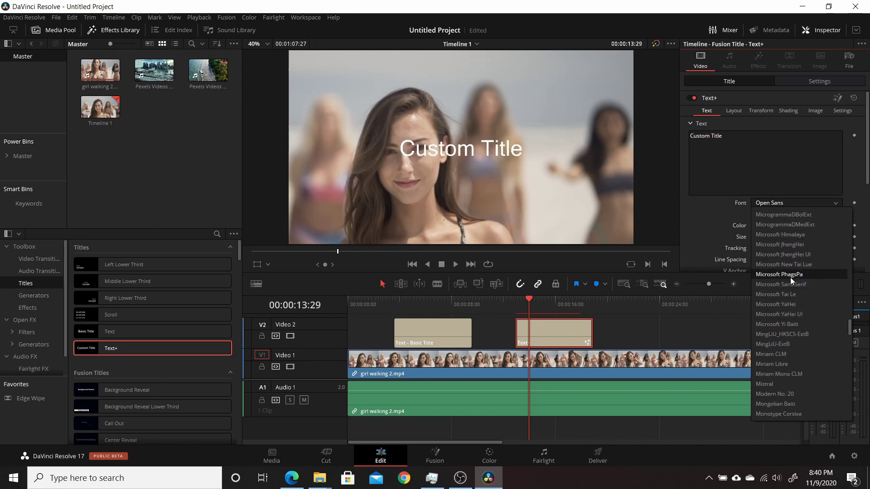
scroll(790, 273, up, 4)
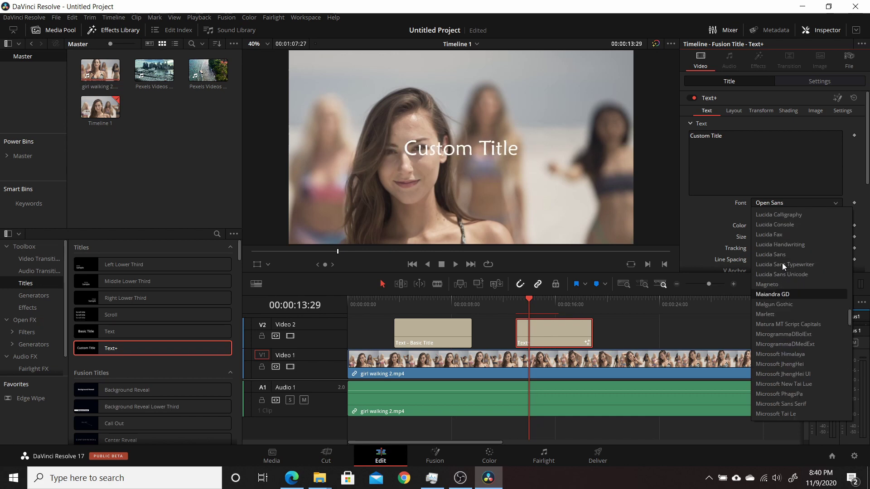
scroll(782, 263, up, 2)
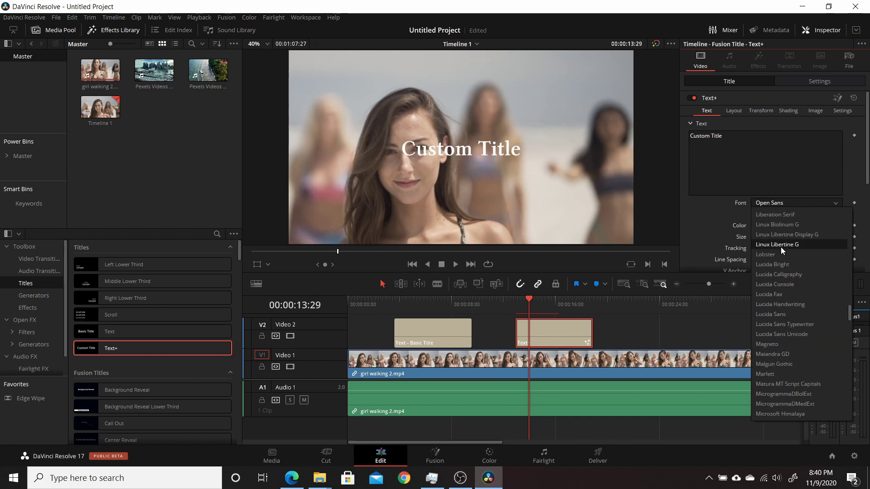
click(781, 223)
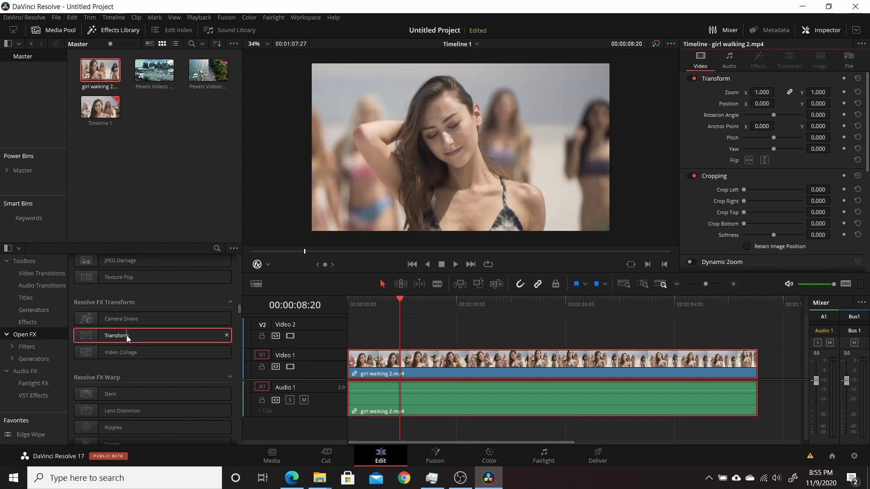
Apply Transform to 'girl walking 2.mp4' and review its settings in the Inspector's Effects tab.
drag(127, 335, 374, 363)
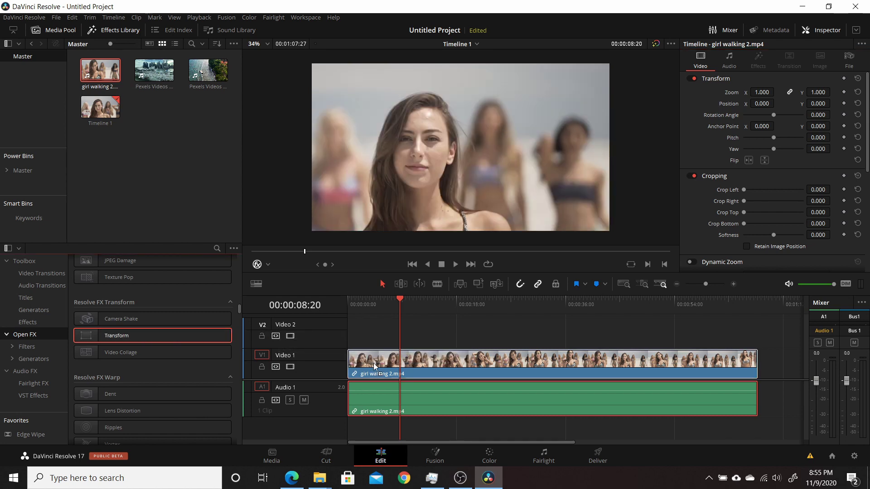
click(761, 58)
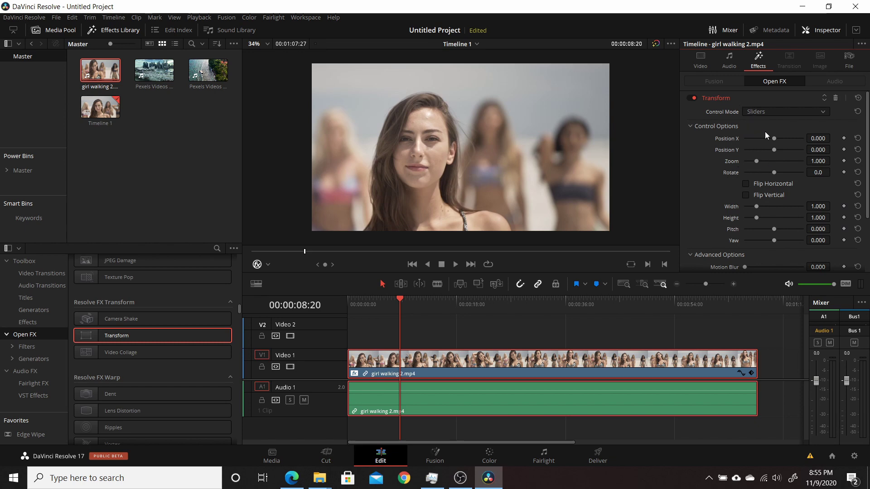
click(708, 57)
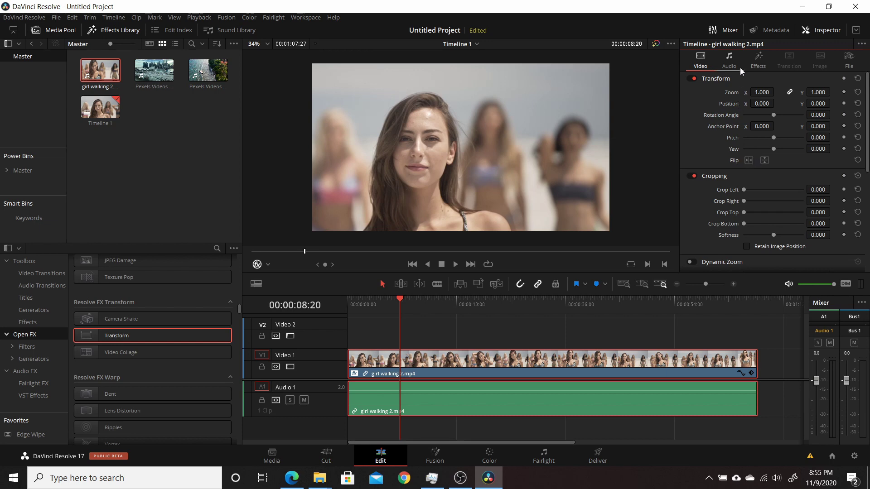
click(751, 66)
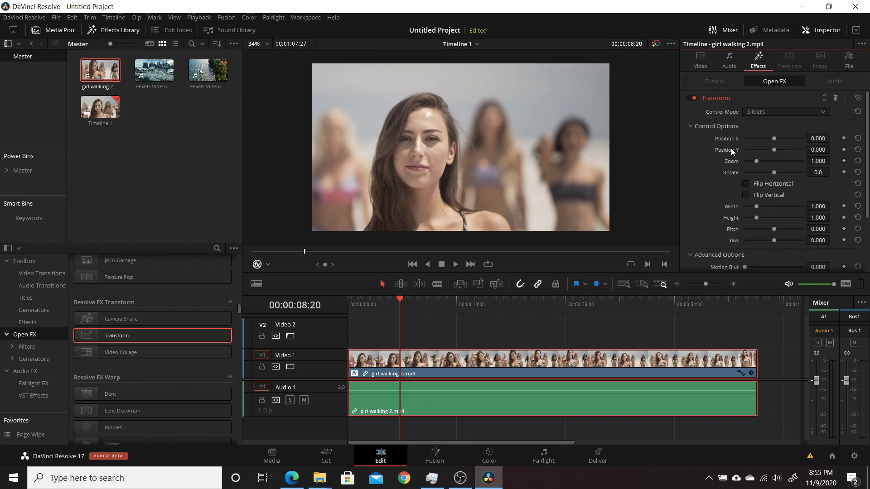
scroll(763, 170, down, 3)
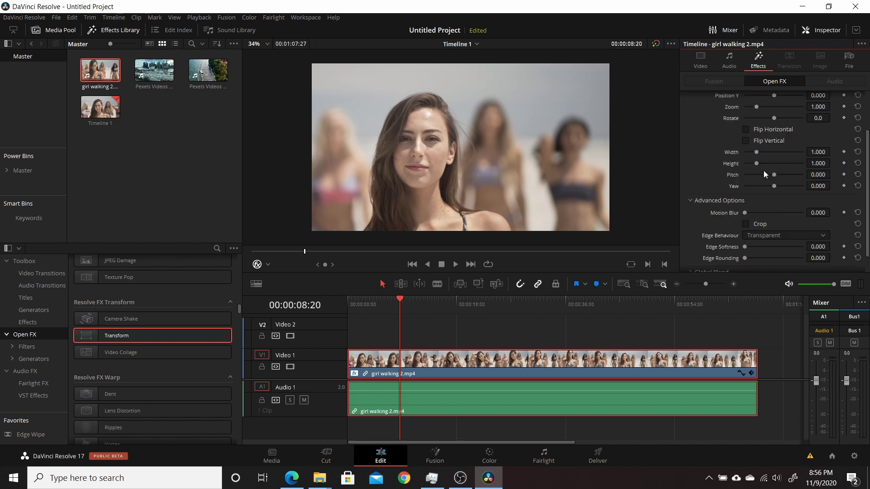
scroll(762, 174, up, 3)
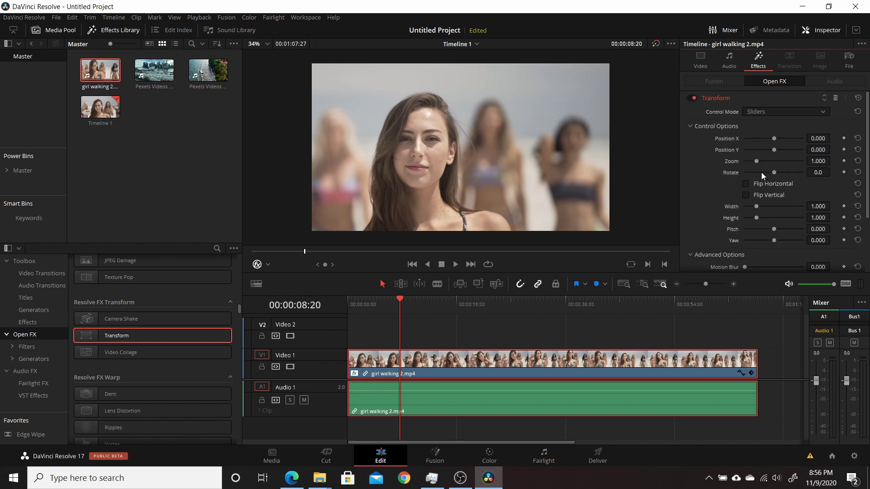
Set Transform control mode to Interactive - Canvas and show the Open FX overlay in the viewer.
click(751, 113)
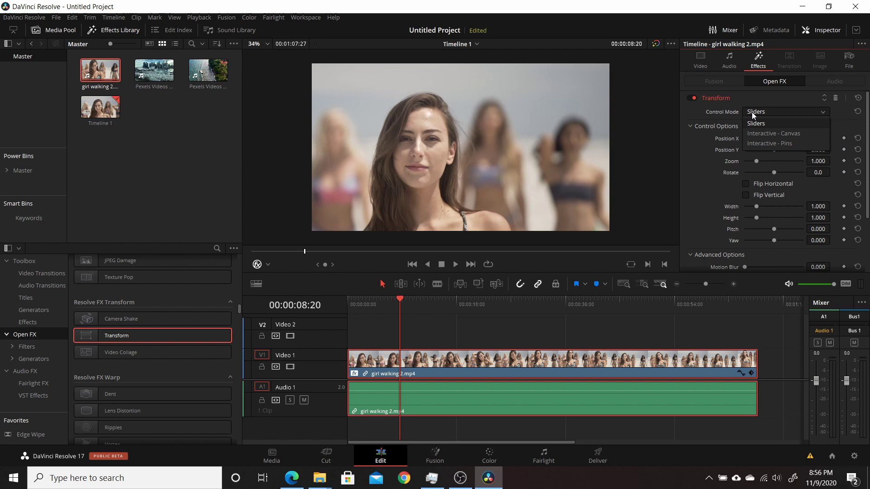
click(790, 134)
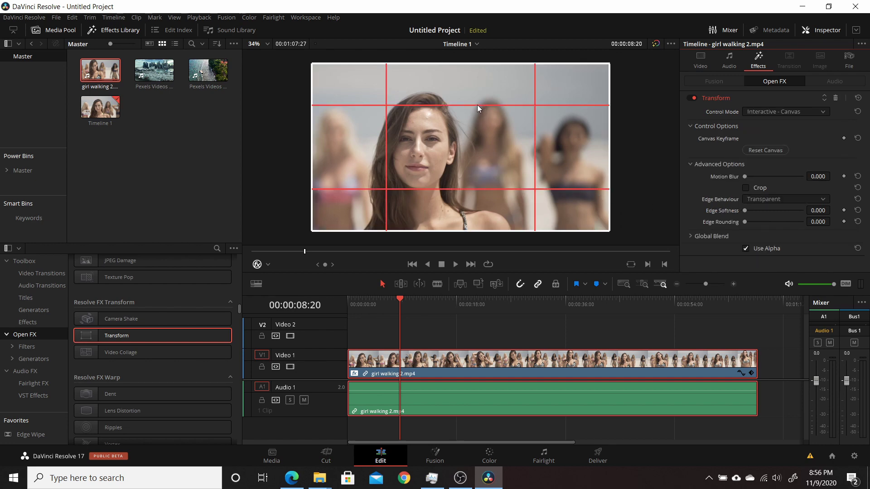
click(268, 264)
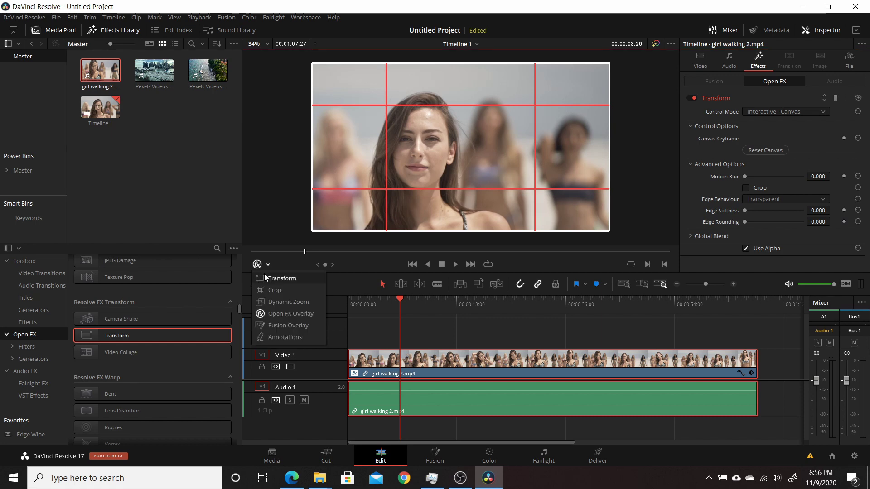
click(266, 277)
click(268, 265)
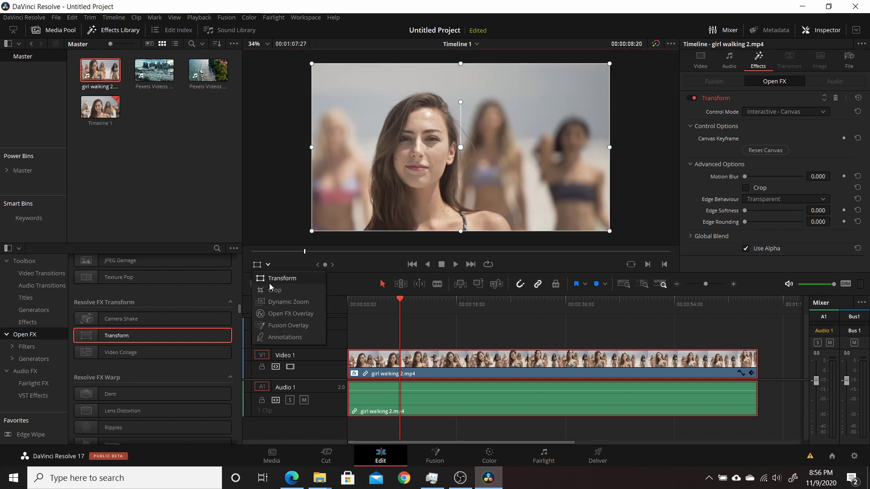
click(296, 314)
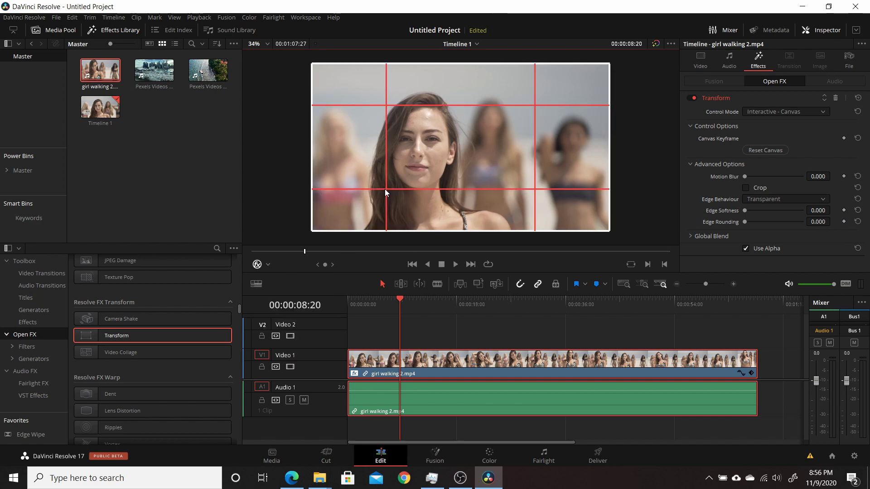
Skew the clip's corners into a perspective warp, then reset the canvas.
mouse_move(385, 189)
mouse_down()
mouse_move(406, 167)
mouse_move(392, 183)
mouse_move(401, 211)
mouse_move(507, 194)
mouse_move(407, 184)
mouse_move(386, 159)
mouse_move(362, 191)
mouse_move(378, 196)
mouse_up()
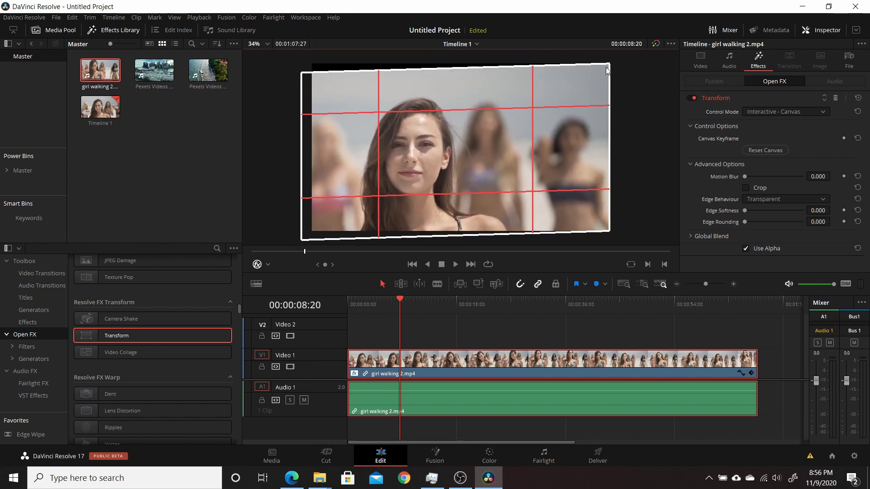
mouse_move(609, 66)
mouse_down()
mouse_move(503, 90)
mouse_move(605, 67)
mouse_move(528, 109)
mouse_move(530, 145)
mouse_move(521, 140)
mouse_move(571, 160)
mouse_move(604, 79)
mouse_up()
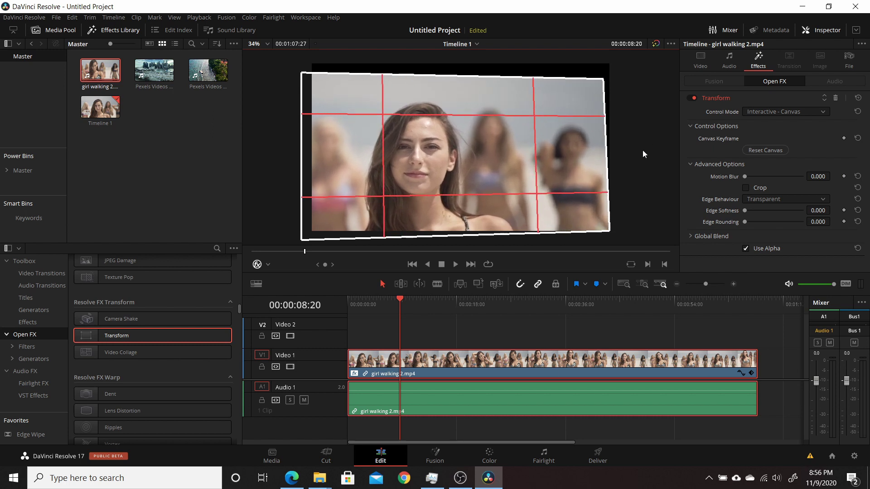
click(759, 151)
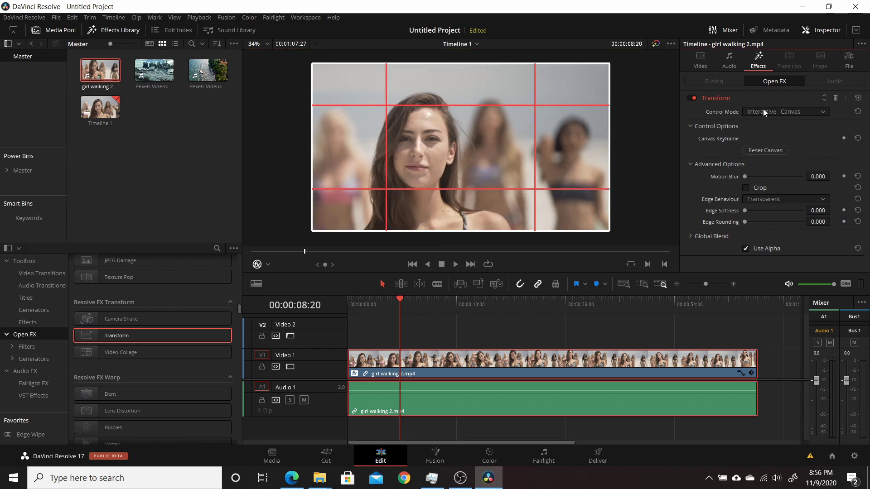
Switch Transform to Interactive - Pins, warp the frame with pins, then reset the canvas.
click(763, 110)
click(775, 145)
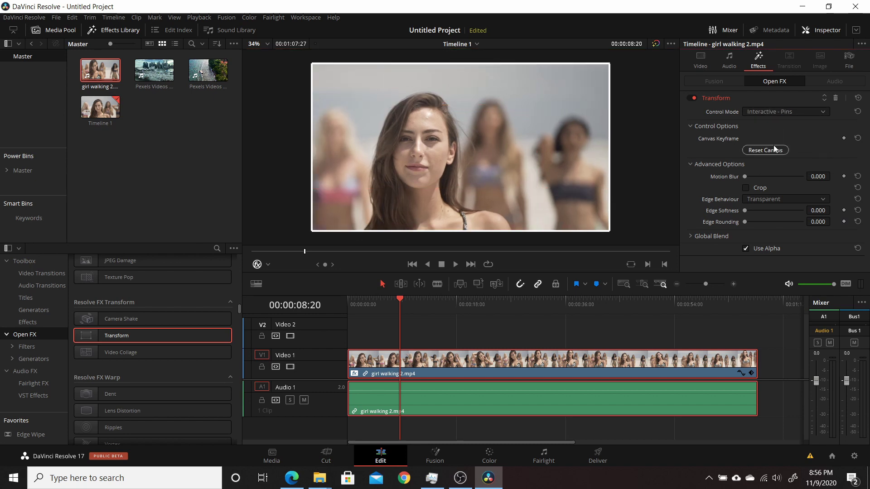
click(310, 100)
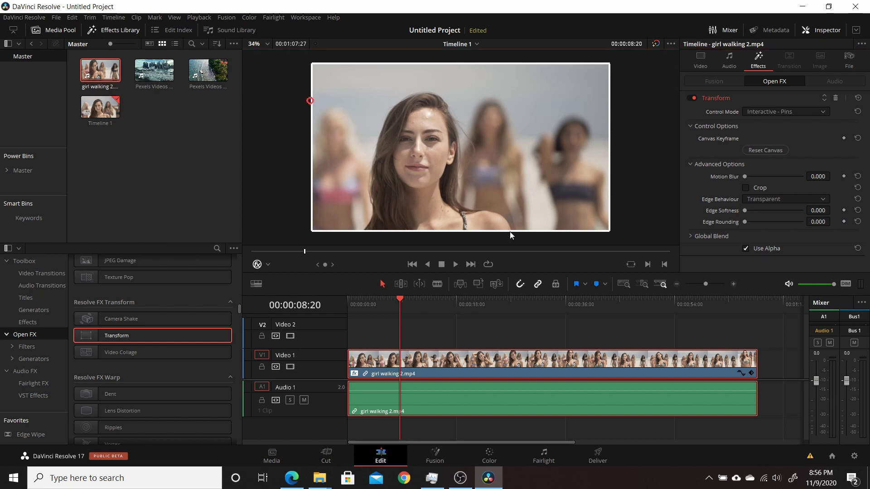
mouse_move(510, 233)
mouse_down()
mouse_move(520, 236)
mouse_move(441, 220)
mouse_move(412, 197)
mouse_move(495, 172)
mouse_move(521, 207)
mouse_move(507, 230)
mouse_up()
mouse_move(606, 113)
mouse_down()
mouse_move(610, 121)
mouse_move(577, 158)
mouse_move(572, 104)
mouse_move(563, 101)
mouse_move(589, 113)
mouse_move(543, 194)
mouse_move(490, 213)
mouse_move(592, 117)
mouse_move(591, 106)
mouse_move(605, 116)
mouse_up()
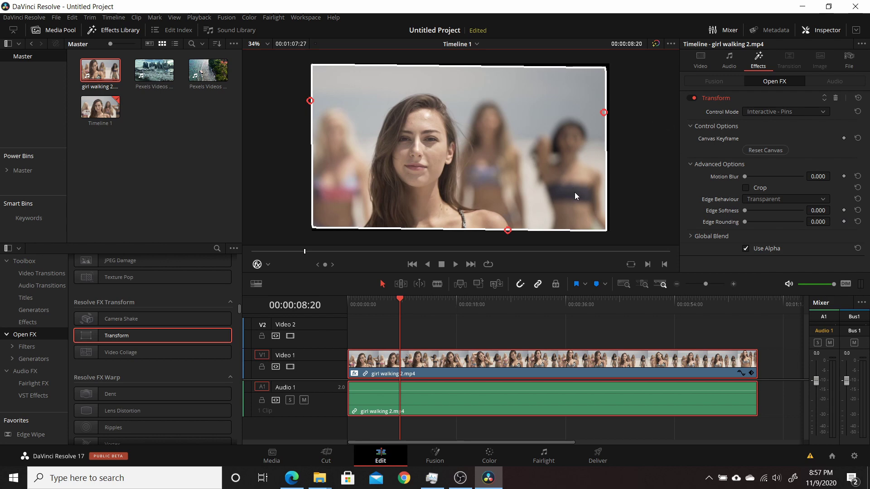
click(767, 152)
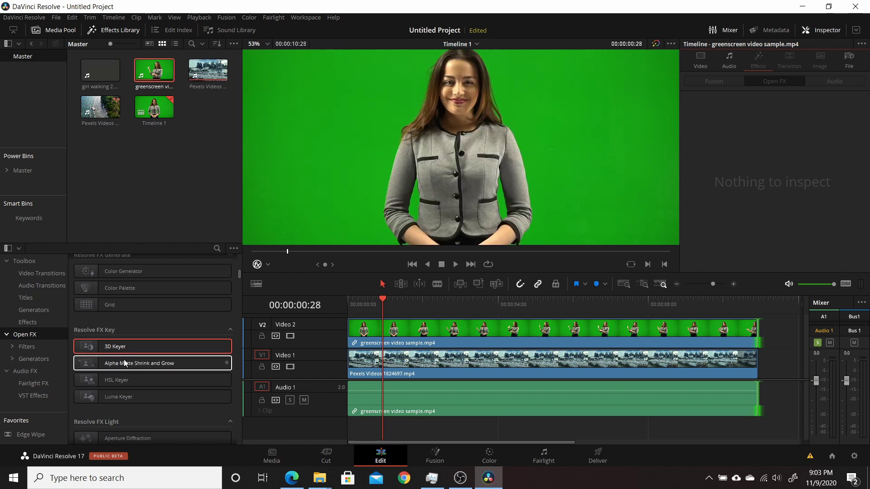
Apply 3D Keyer to the V2 greenscreen clip and stroke over the green background.
drag(121, 348, 409, 330)
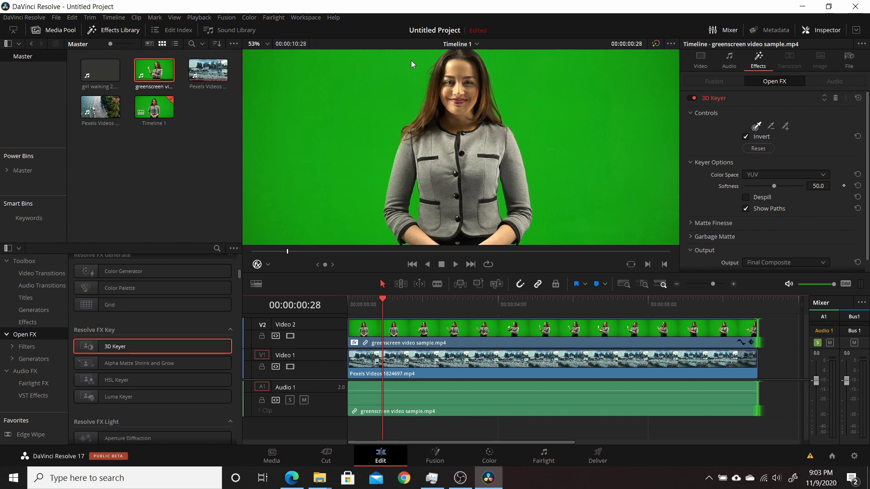
drag(411, 61, 414, 74)
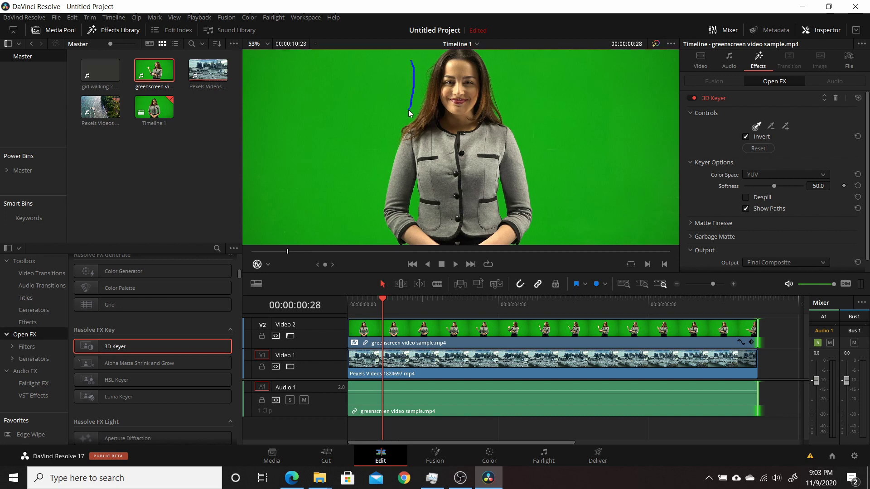
drag(384, 156, 378, 165)
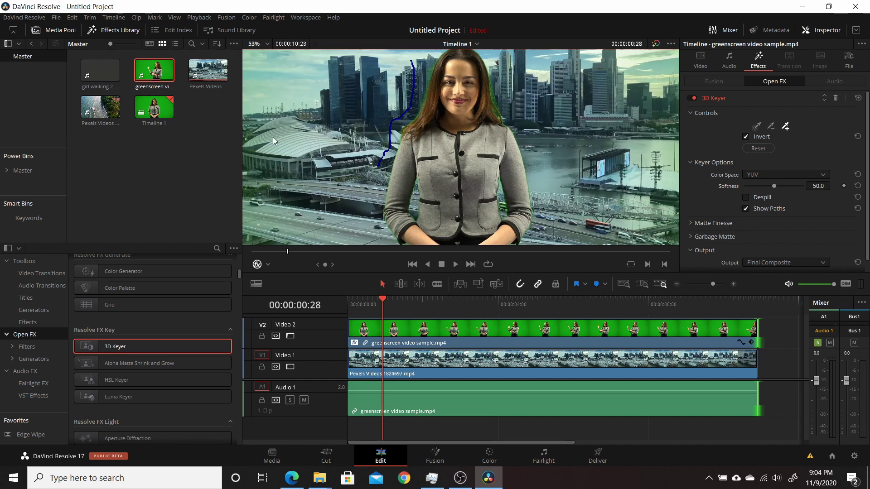
Enable Despill, scrub the composite, and switch the viewer overlay to Open FX to hide the stroke.
click(751, 202)
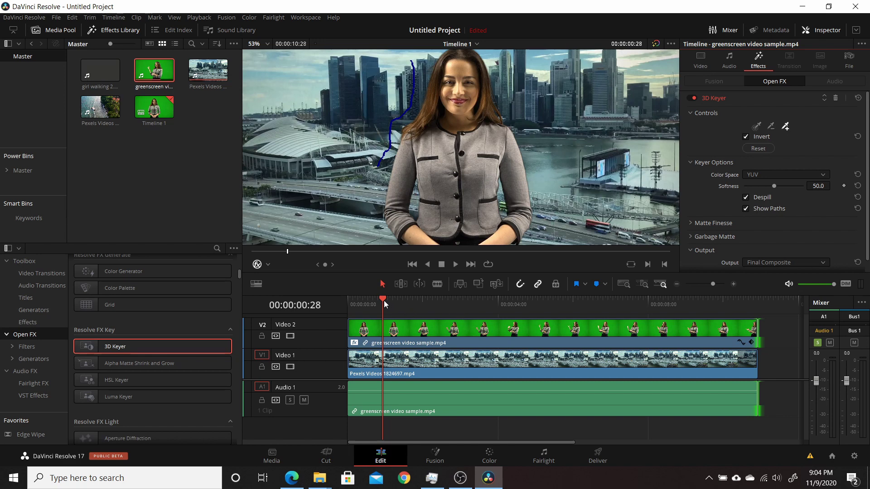
drag(381, 300, 445, 319)
click(700, 61)
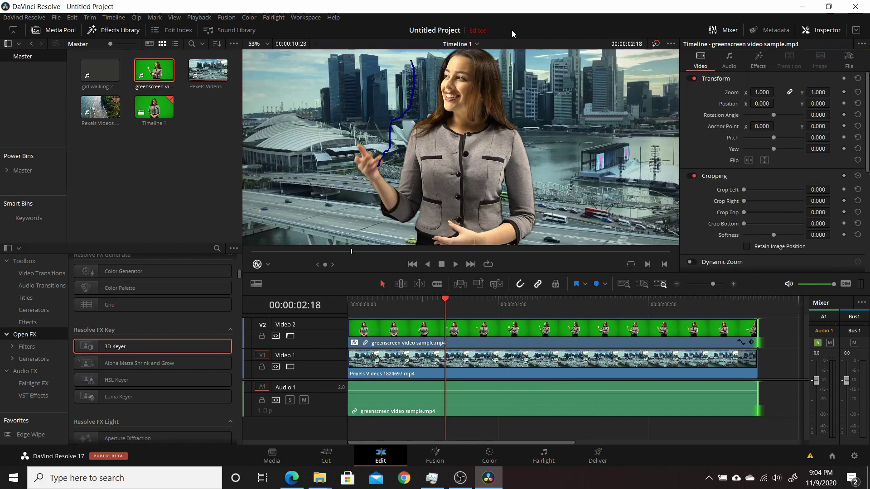
click(256, 265)
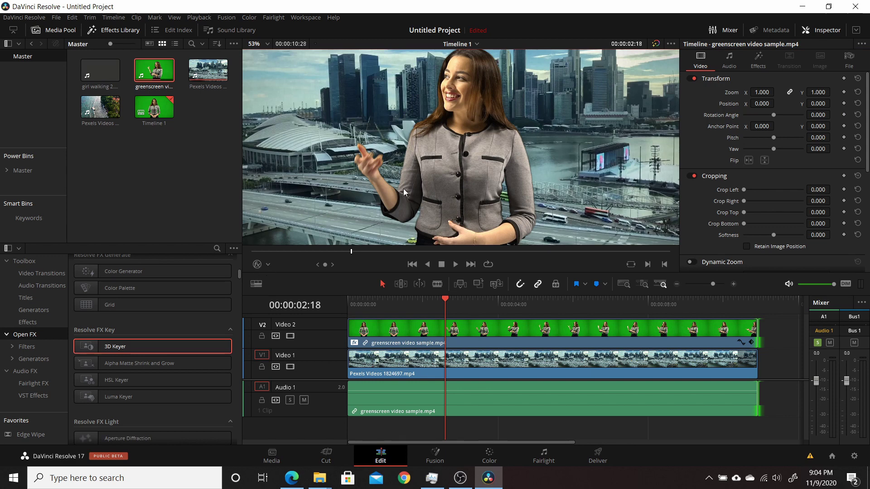
click(268, 264)
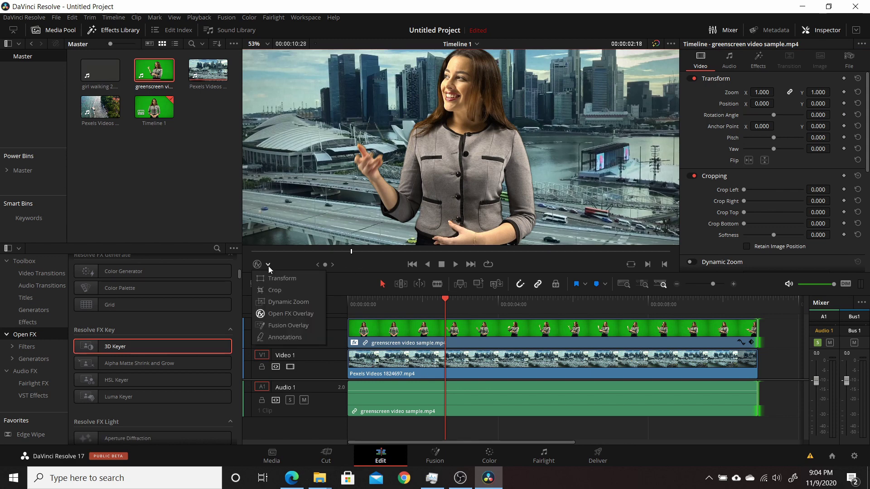
click(300, 312)
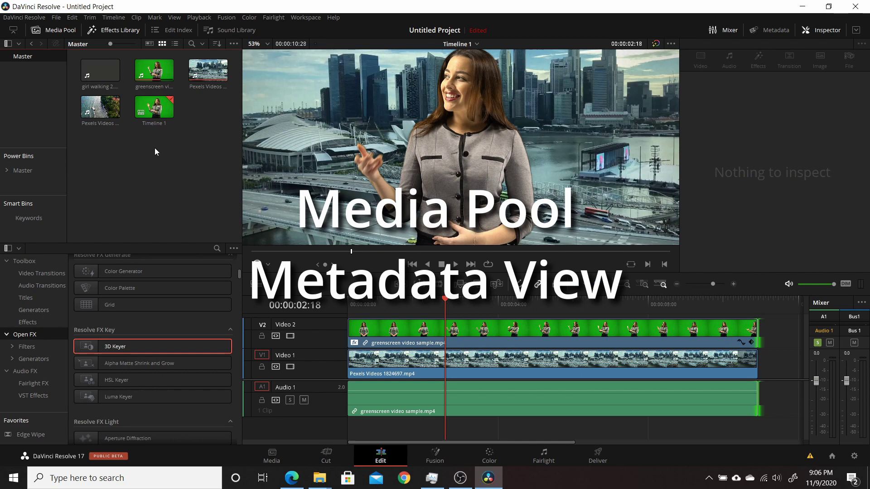
Sort Media Pool clips by date in Metadata View, then return to Thumbnail View.
click(176, 43)
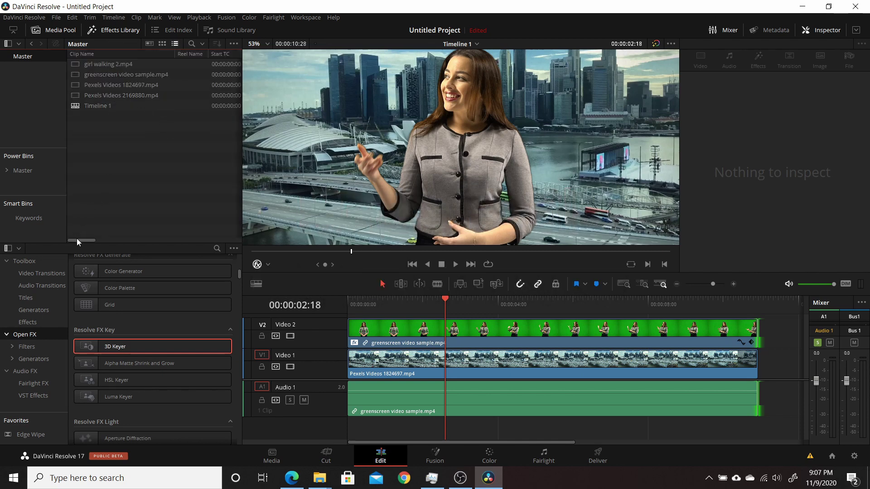
mouse_move(77, 240)
mouse_down()
mouse_move(143, 241)
mouse_move(75, 242)
mouse_up()
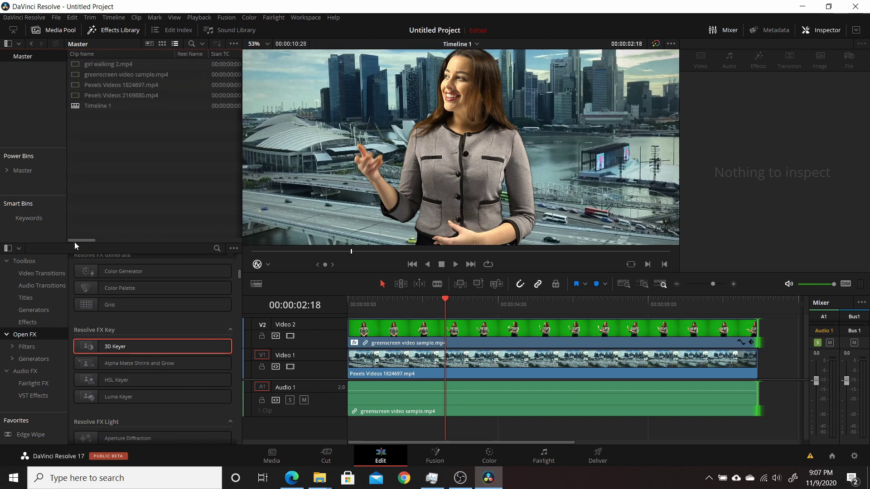
click(149, 44)
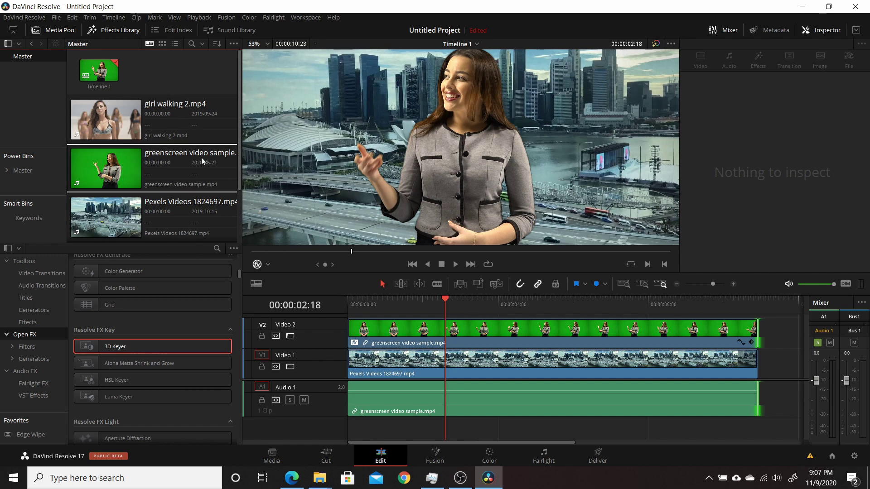
click(218, 44)
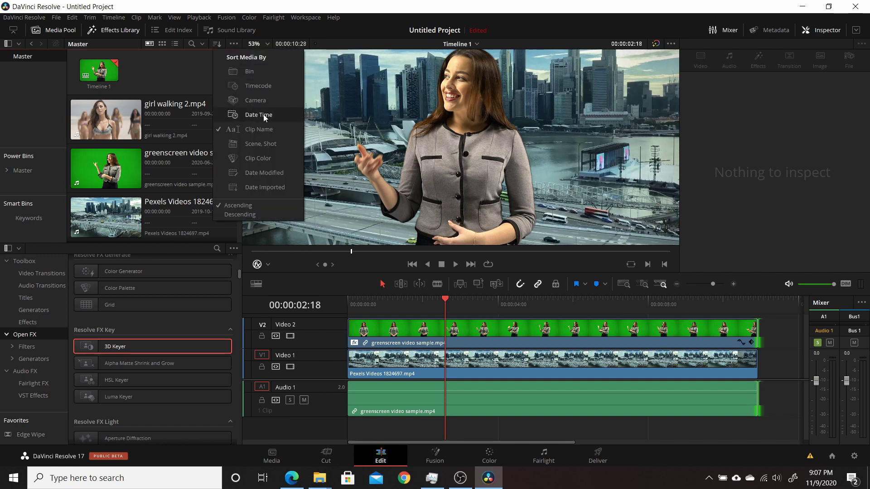
click(257, 171)
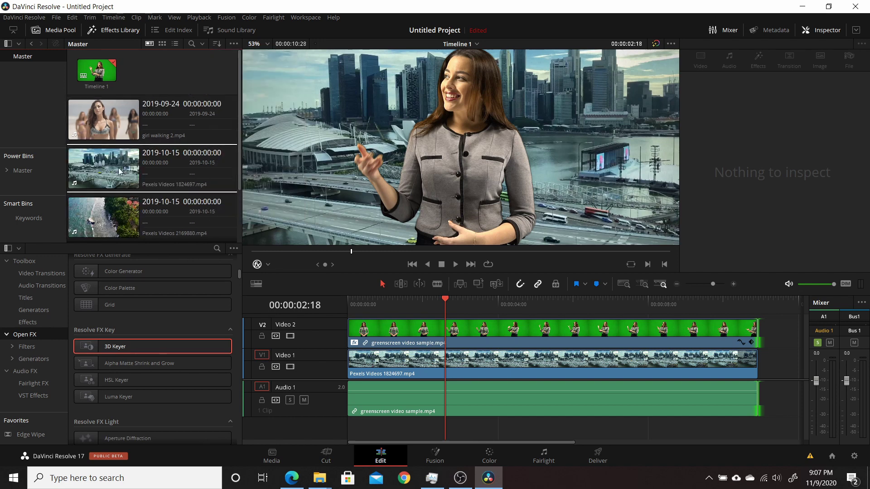
scroll(140, 169, down, 1)
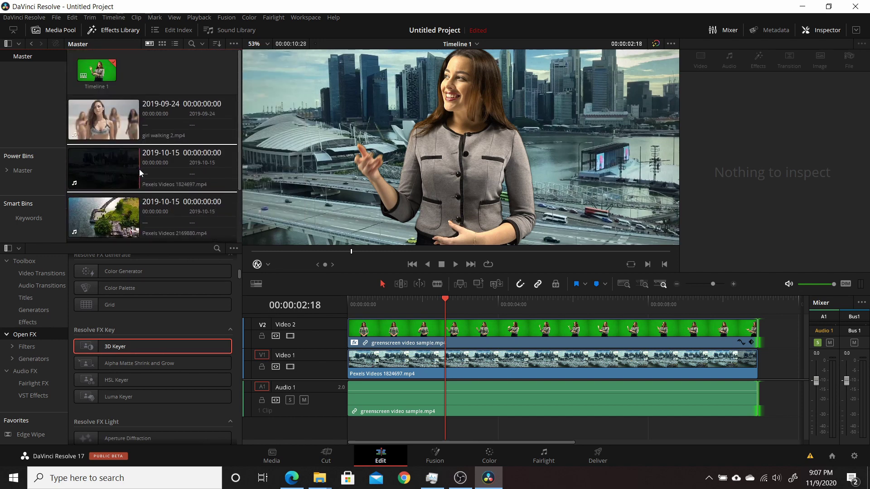
scroll(140, 169, up, 2)
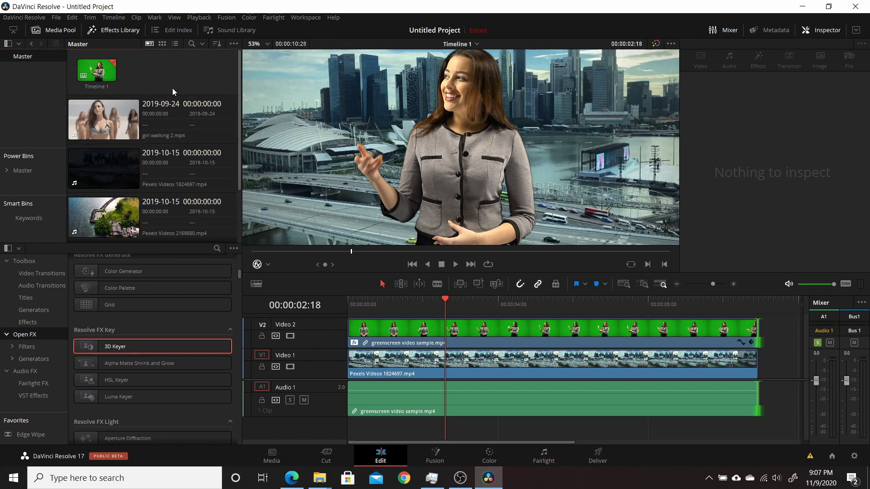
click(161, 45)
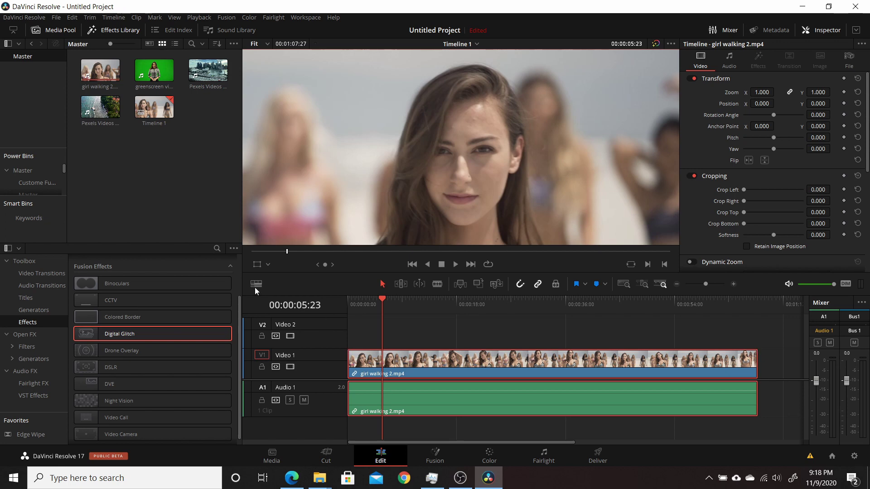
Show the Fusion overlay in the viewer and apply Digital Glitch to 'girl walking 2.mp4', previewing a later frame.
click(266, 264)
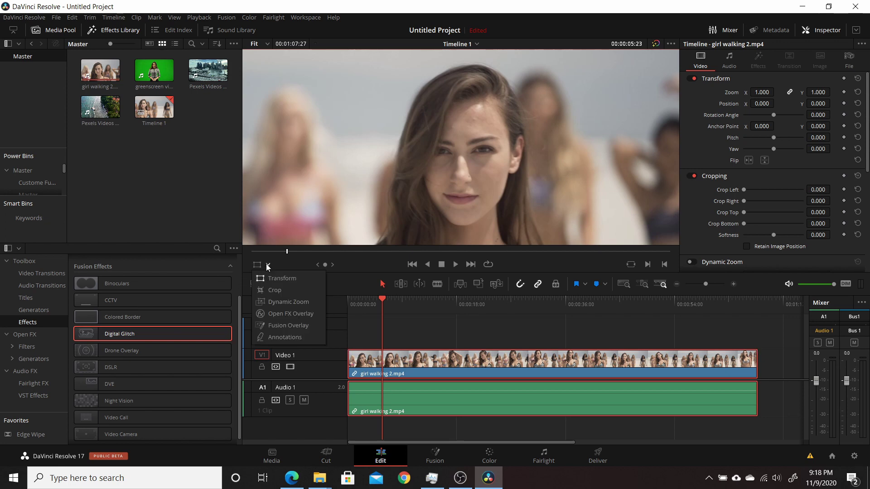
click(288, 326)
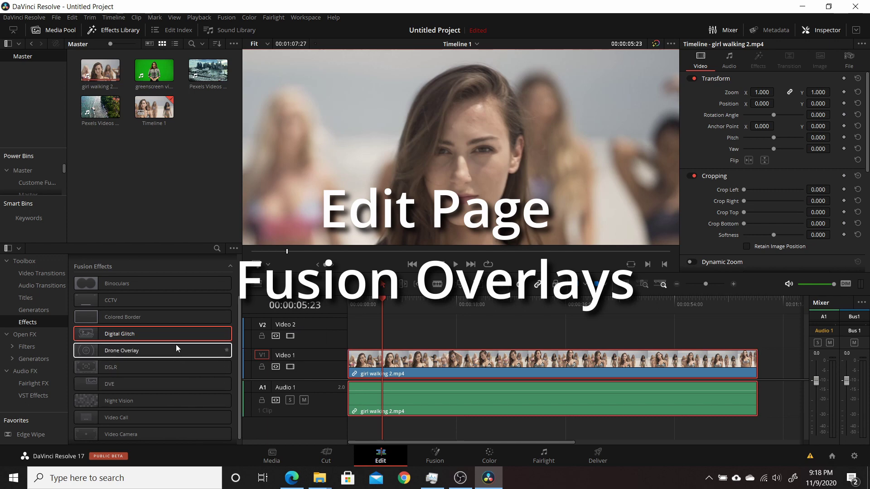
mouse_move(140, 338)
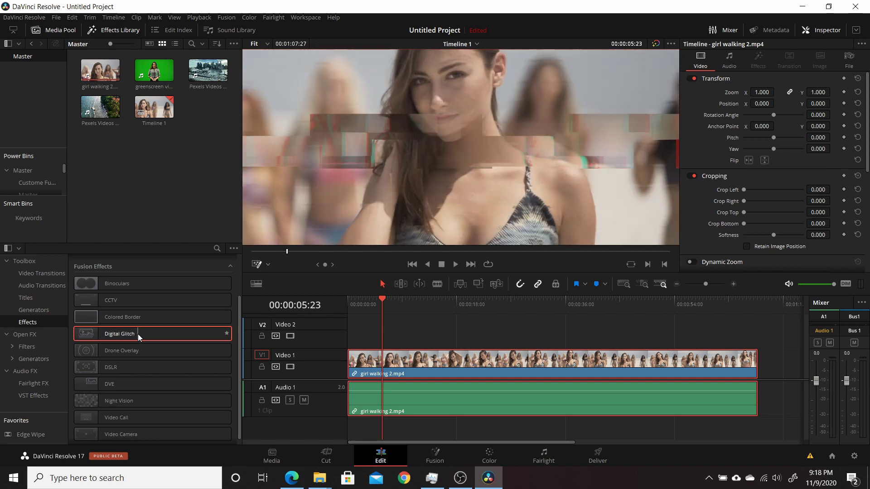
drag(138, 334, 393, 365)
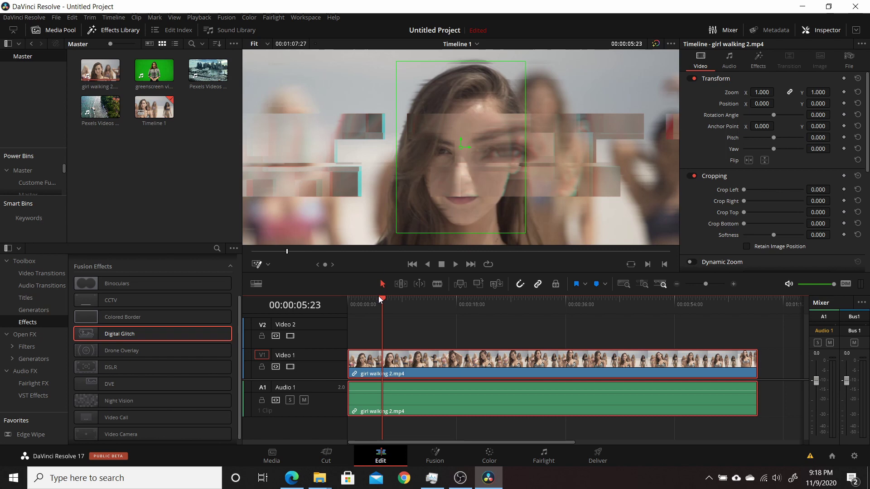
drag(380, 296, 439, 314)
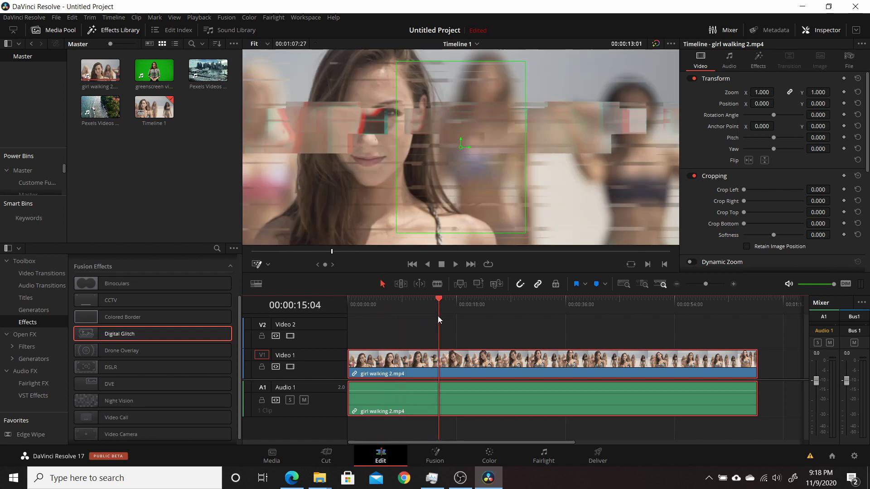
Narrow and shorten the Digital Glitch box over the face, then reapply Digital Glitch from the library.
click(759, 64)
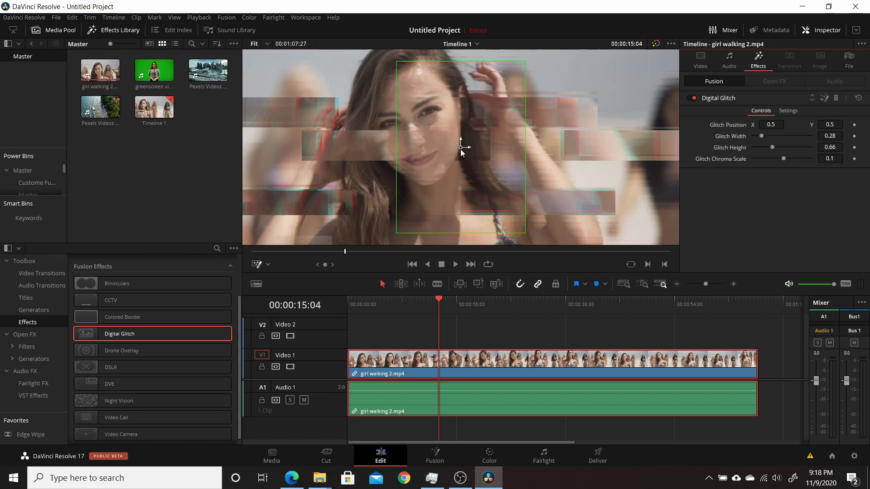
mouse_move(461, 147)
mouse_down()
mouse_move(510, 140)
mouse_move(462, 152)
mouse_up()
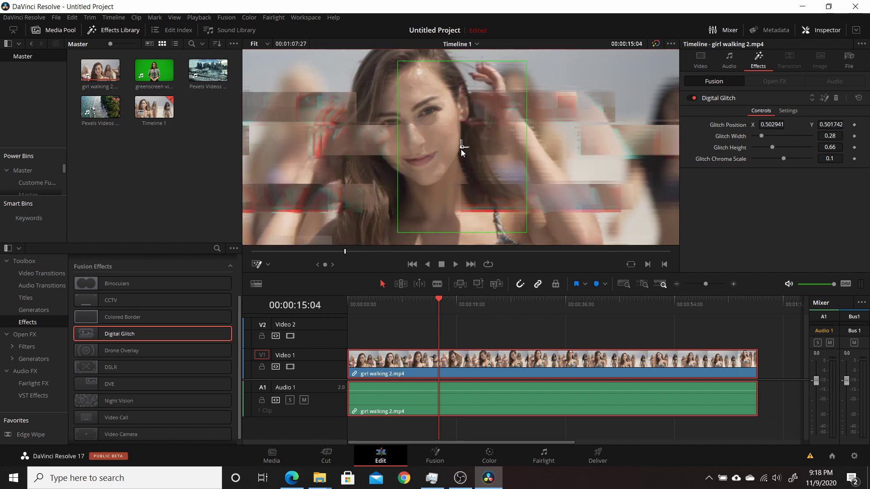
mouse_move(523, 157)
mouse_down()
mouse_move(505, 164)
mouse_move(529, 159)
mouse_up()
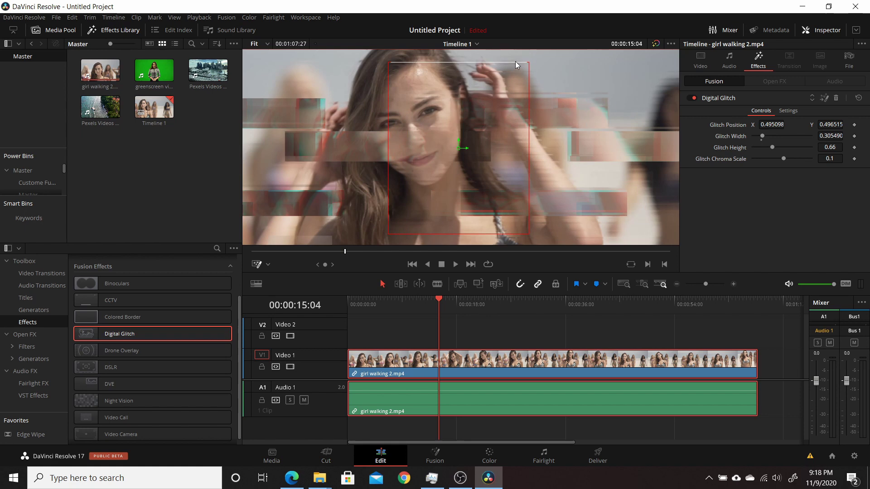
drag(516, 65, 520, 88)
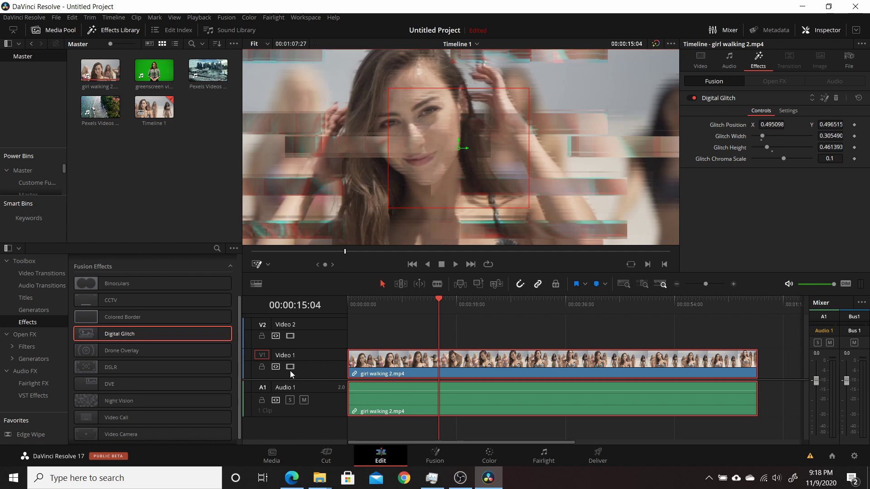
double_click(178, 335)
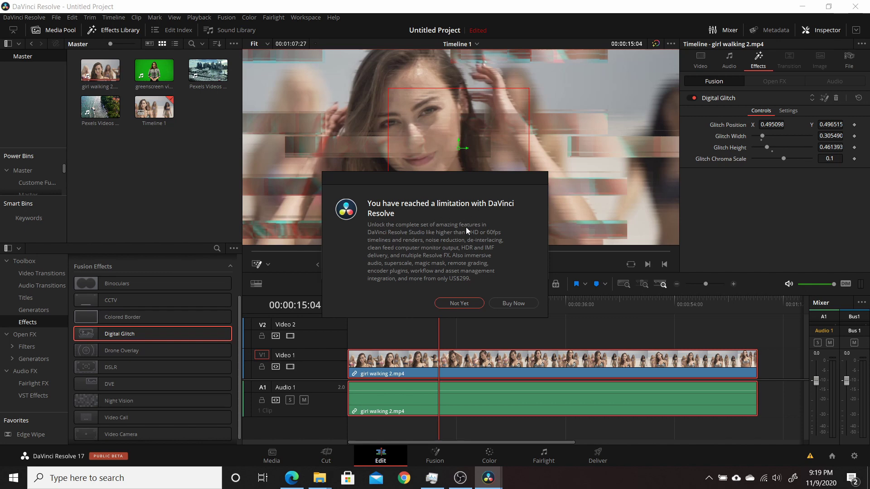
Dismiss the Studio limitation notice and the unknown-tool warning, with 'Do not show this again' ticked.
click(459, 303)
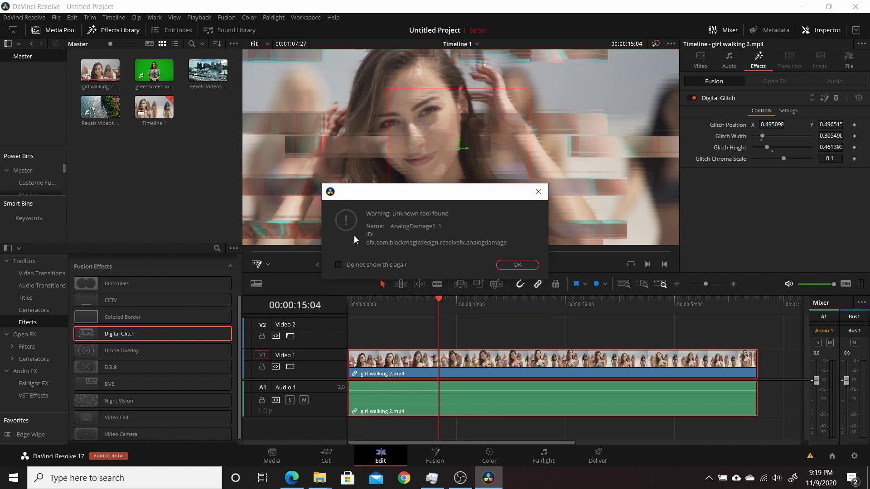
click(343, 265)
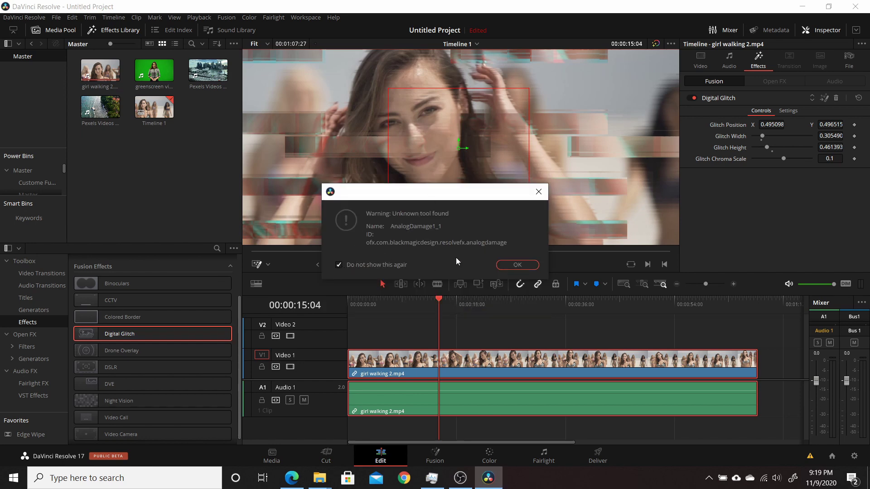
click(507, 265)
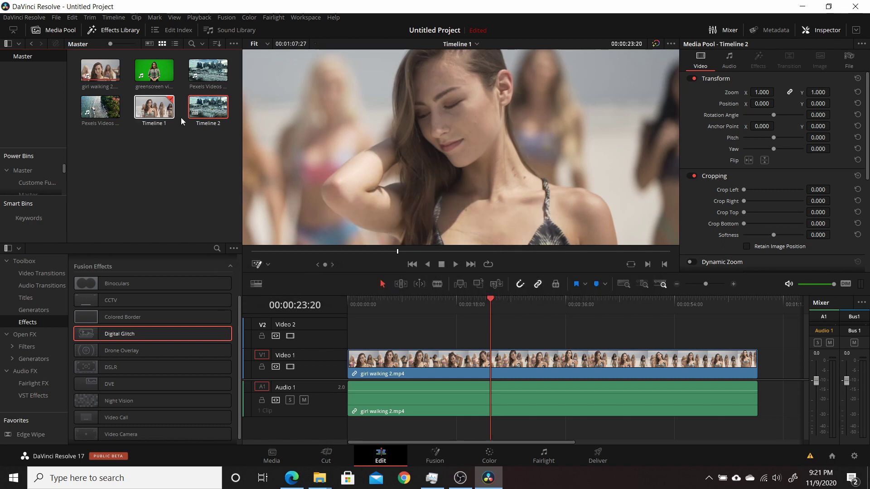
click(476, 44)
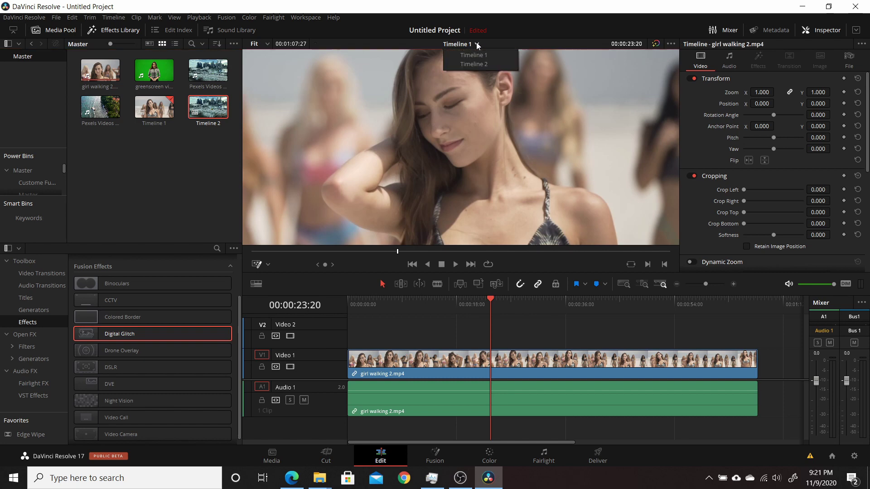
click(483, 64)
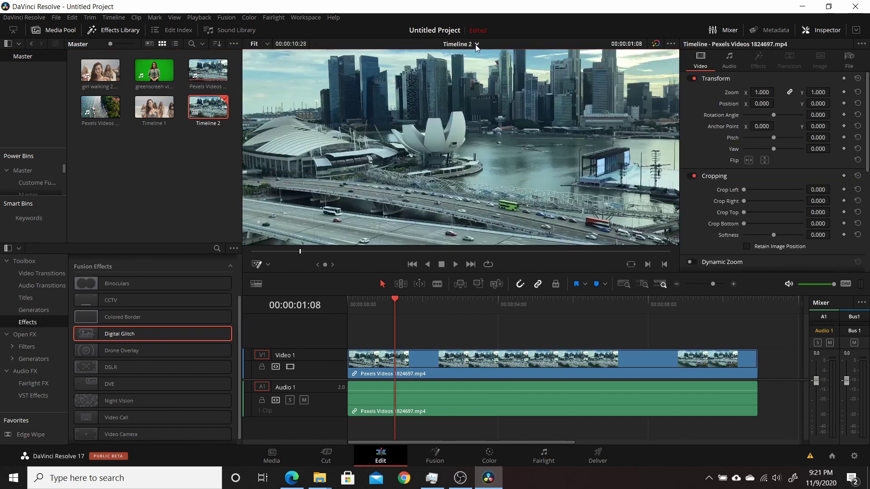
click(474, 44)
click(480, 56)
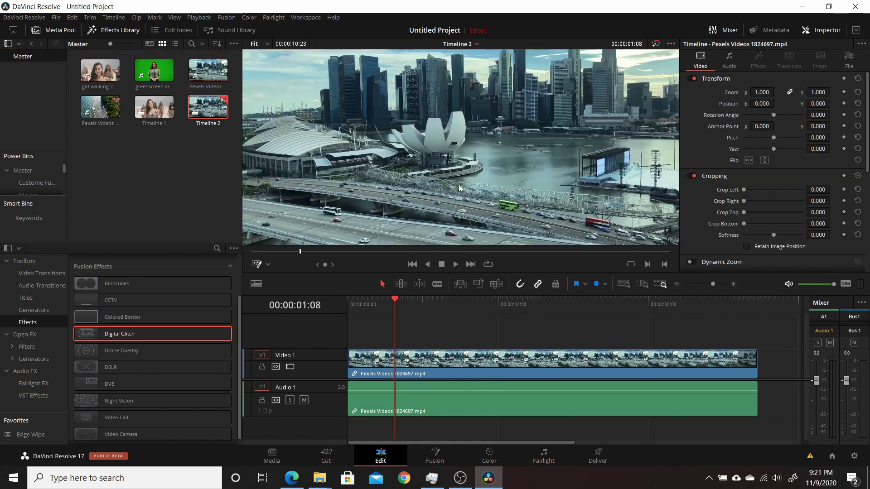
click(477, 46)
click(471, 64)
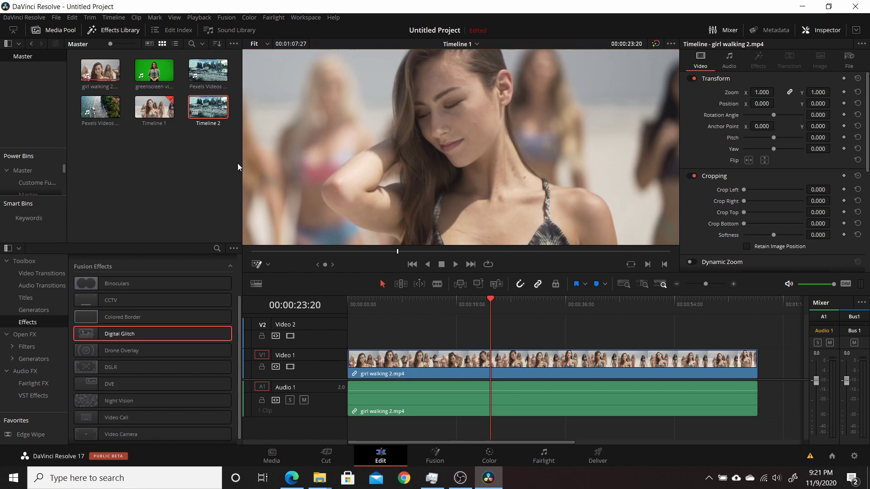
Disable Timeline 2 in the Media Pool, check the timeline list, then re-enable it.
right_click(210, 112)
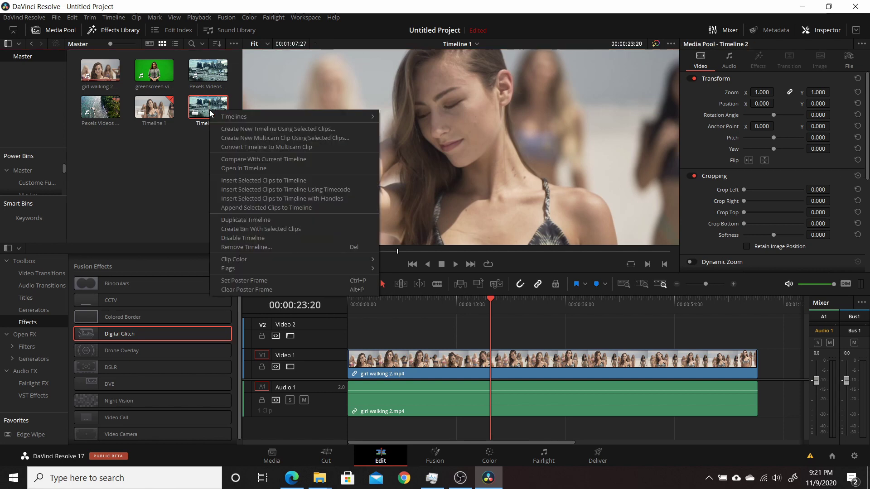
click(240, 240)
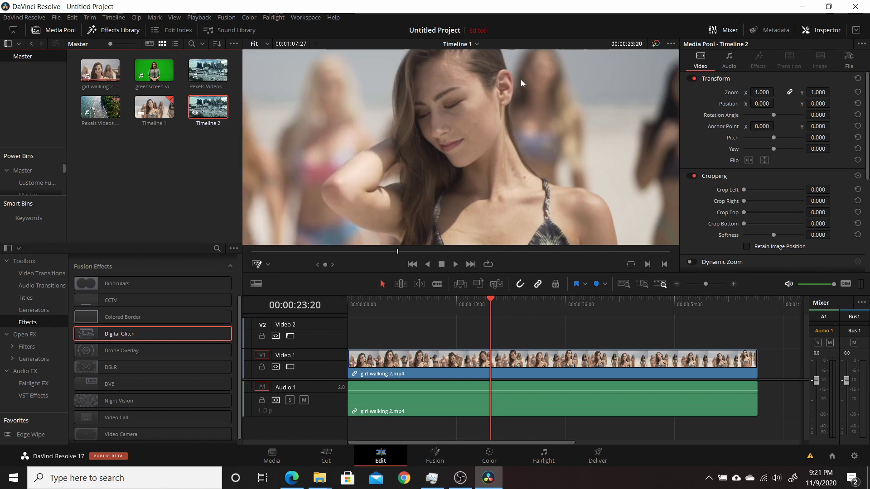
click(476, 44)
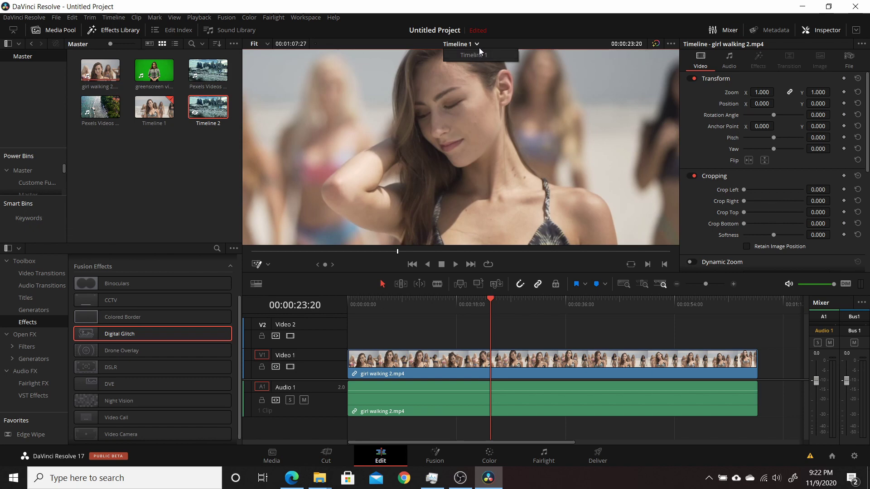
click(479, 48)
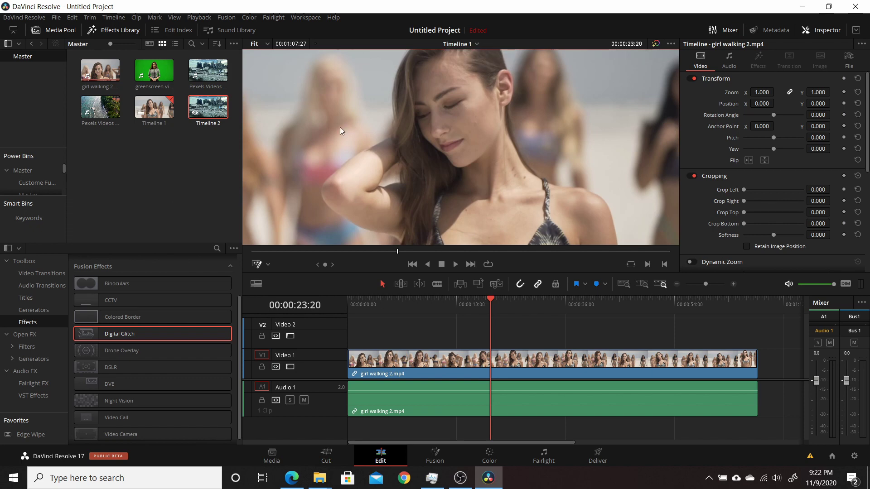
click(205, 107)
right_click(205, 106)
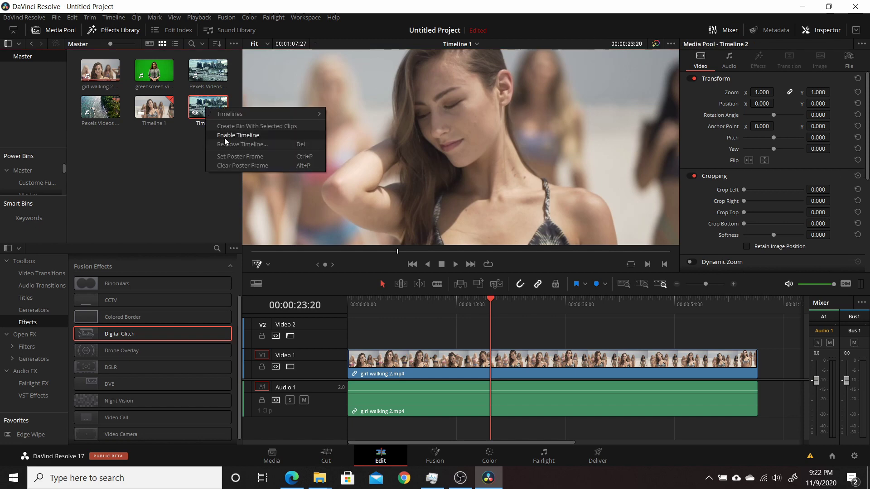
key(Escape)
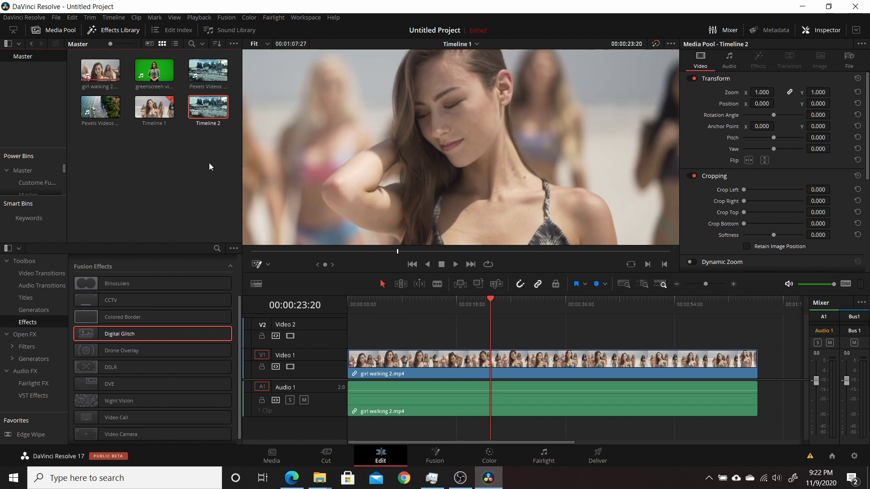
Switch the viewer to Timeline 2 and then back to Timeline 1.
click(470, 45)
click(475, 60)
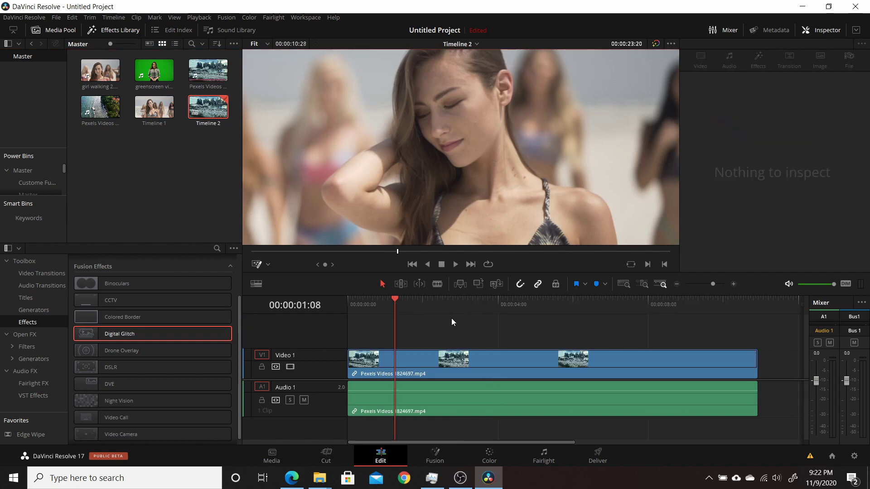
click(478, 44)
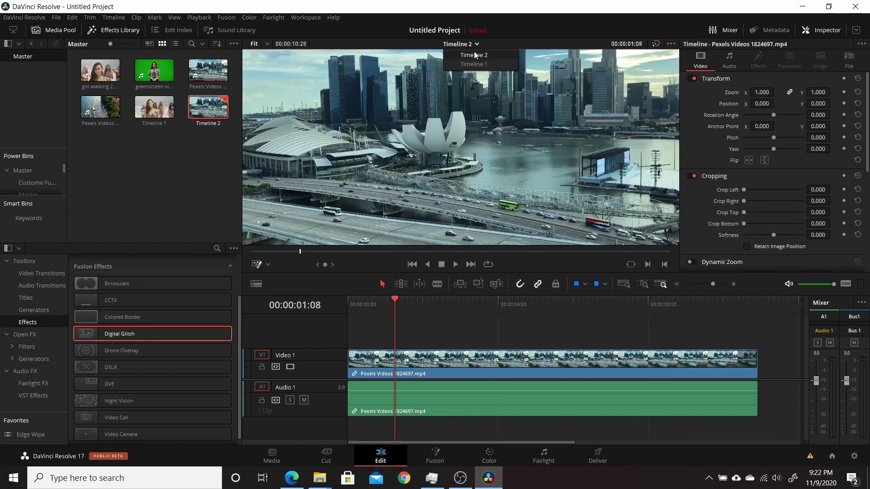
click(474, 64)
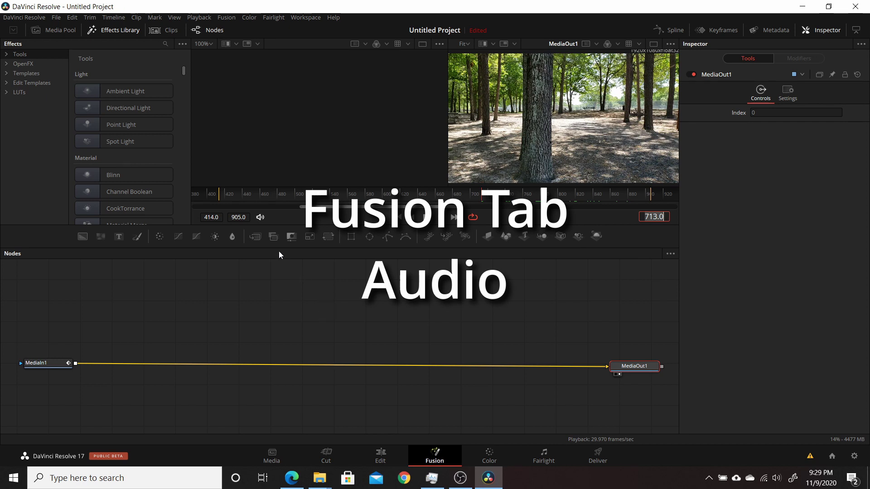
Mute the preview audio and play the Fusion clip briefly.
click(260, 218)
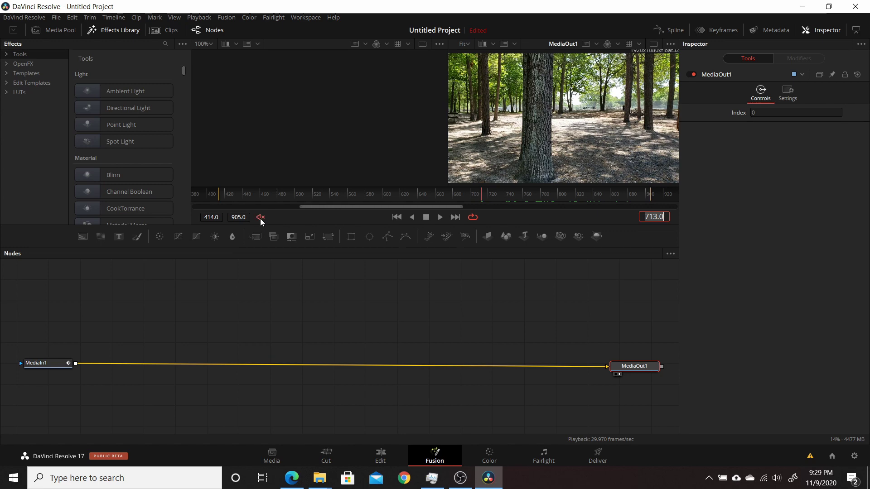
click(440, 218)
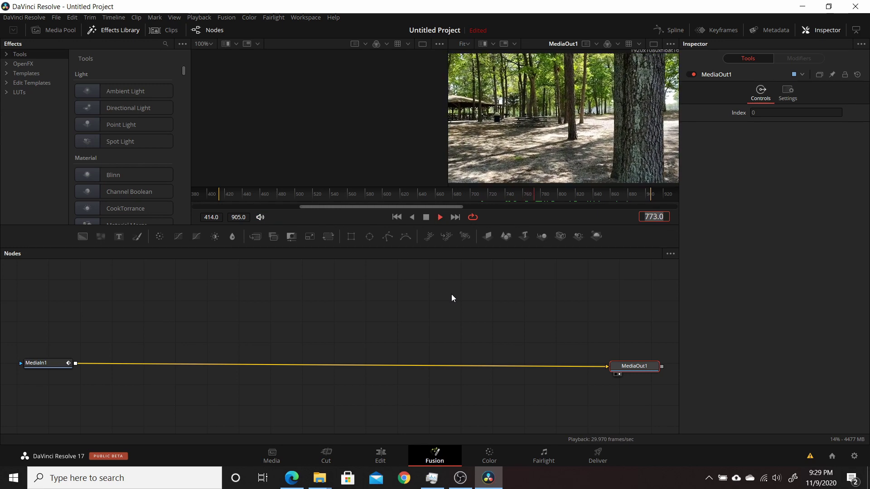
click(426, 217)
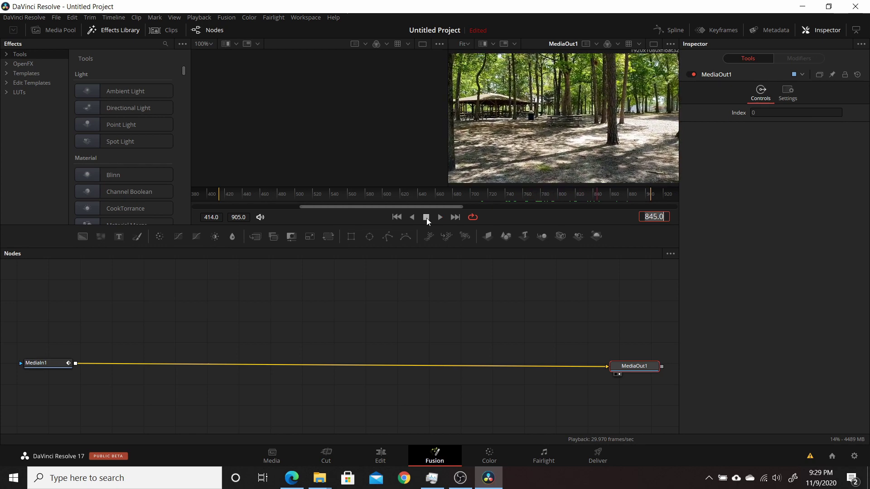
Show the Keyframes view with MediaIn1's audio channels, scrub back to about frame 764 and replay.
click(715, 28)
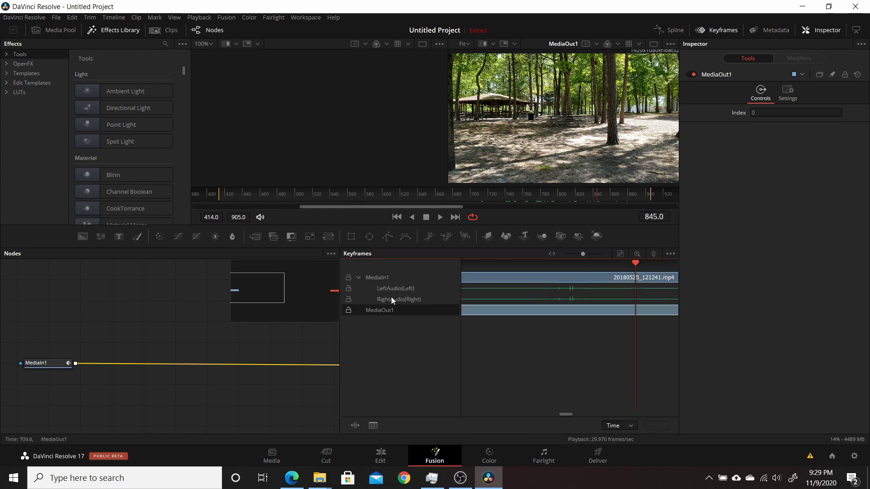
drag(635, 263, 533, 273)
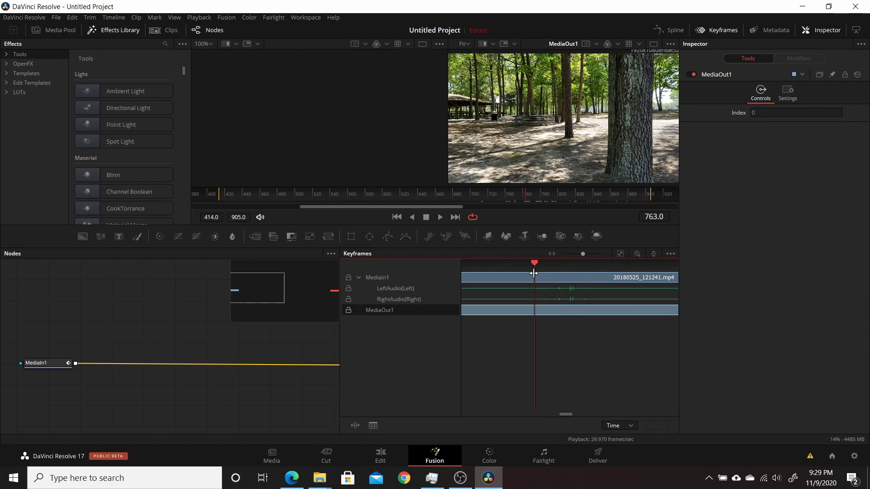
key(space)
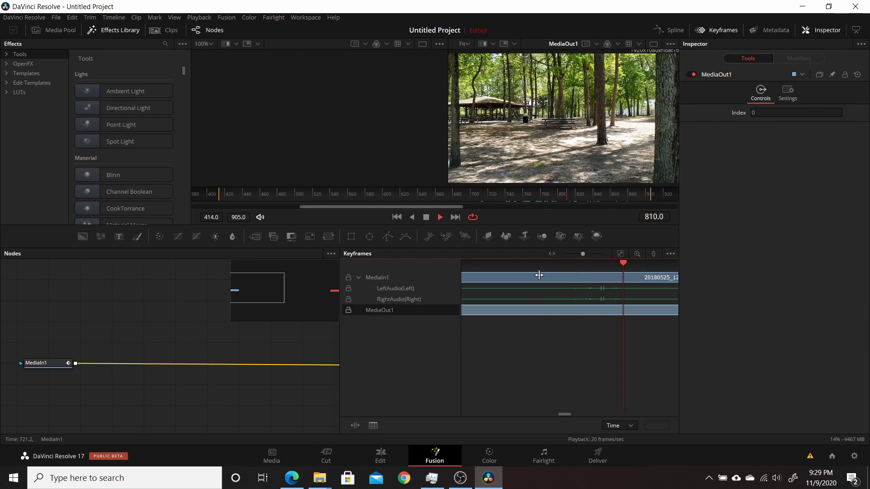
key(space)
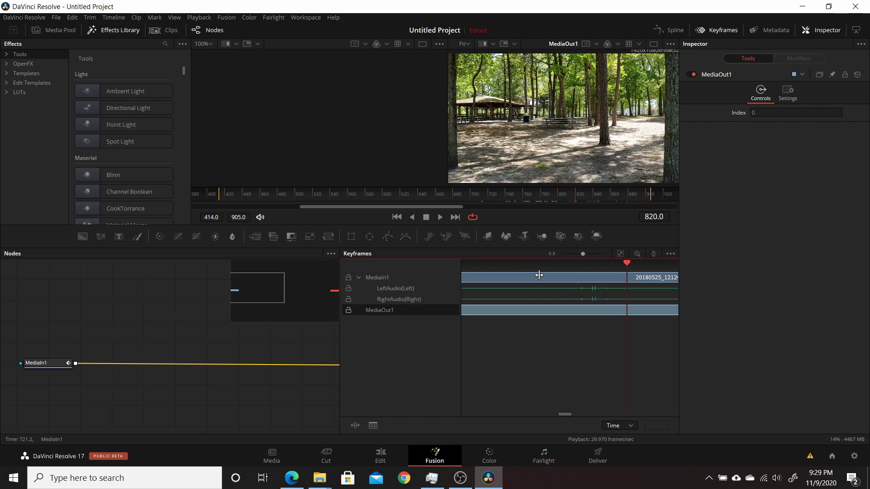
Close the Keyframes view and bring up the Fusion toolbar's customization options.
click(729, 31)
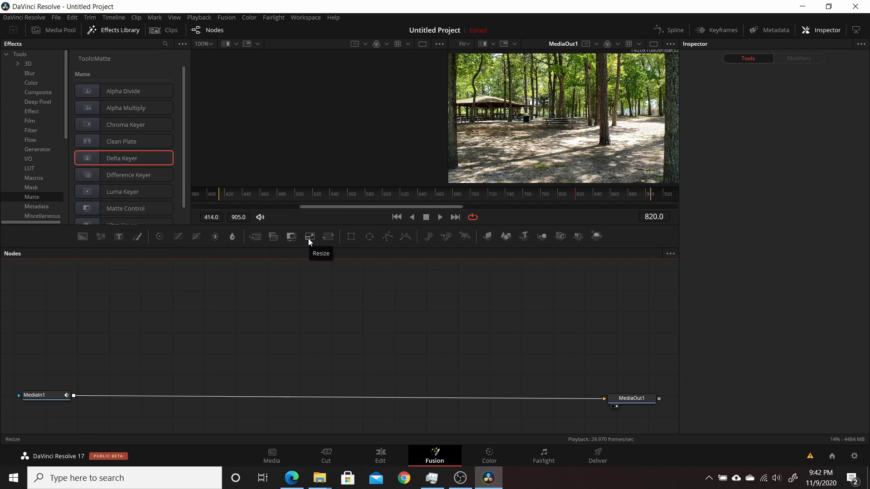
right_click(617, 234)
Switch the Fusion tool set to Toolbar1 and add the Delta Keyer to it.
mouse_move(630, 243)
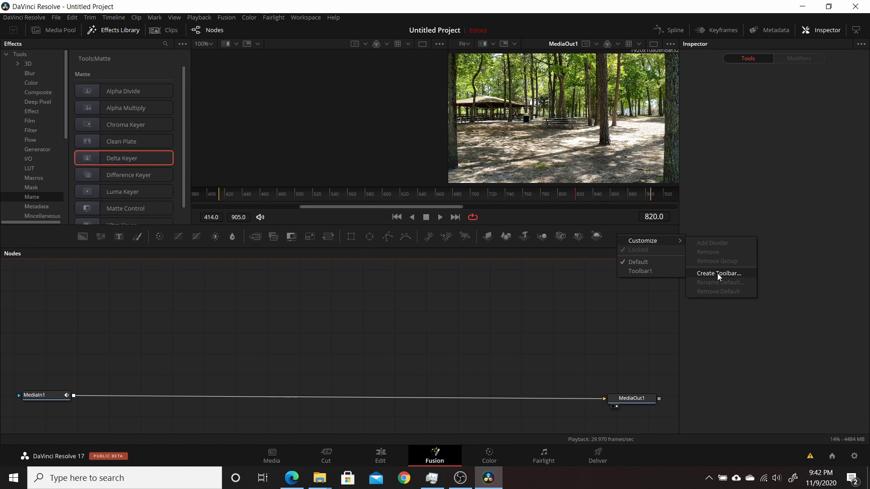
click(644, 272)
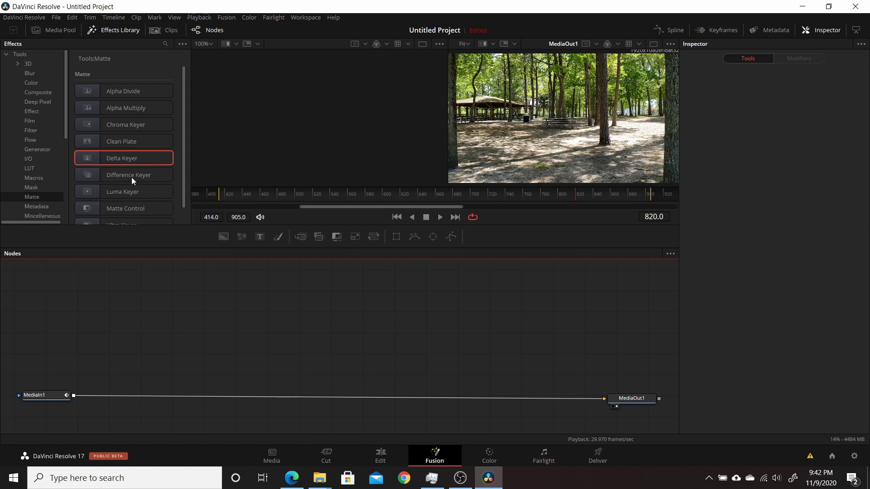
mouse_move(116, 150)
mouse_down()
mouse_move(376, 250)
mouse_move(416, 241)
mouse_move(468, 246)
mouse_move(475, 238)
mouse_up()
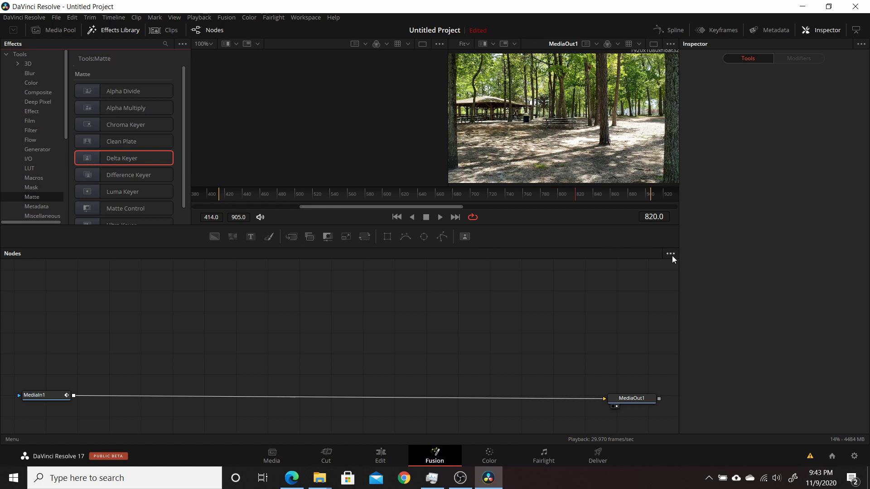
Add a Background node with a black Solid Color to the node graph.
right_click(490, 234)
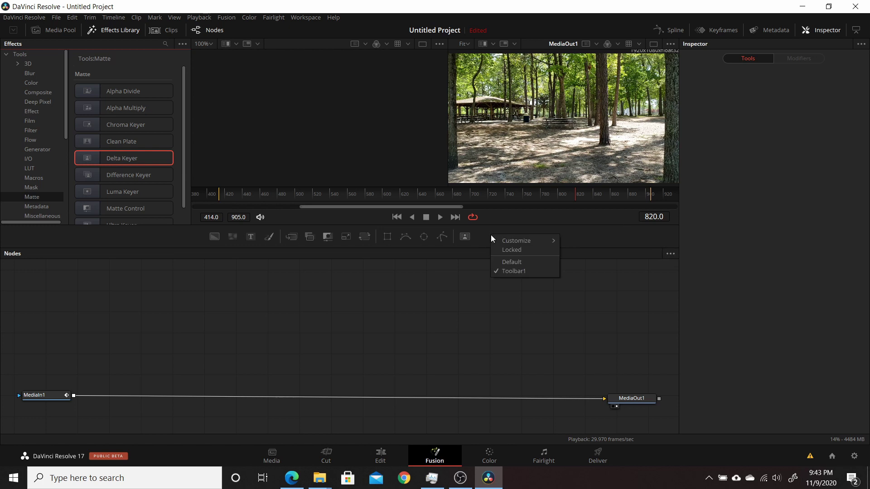
click(518, 251)
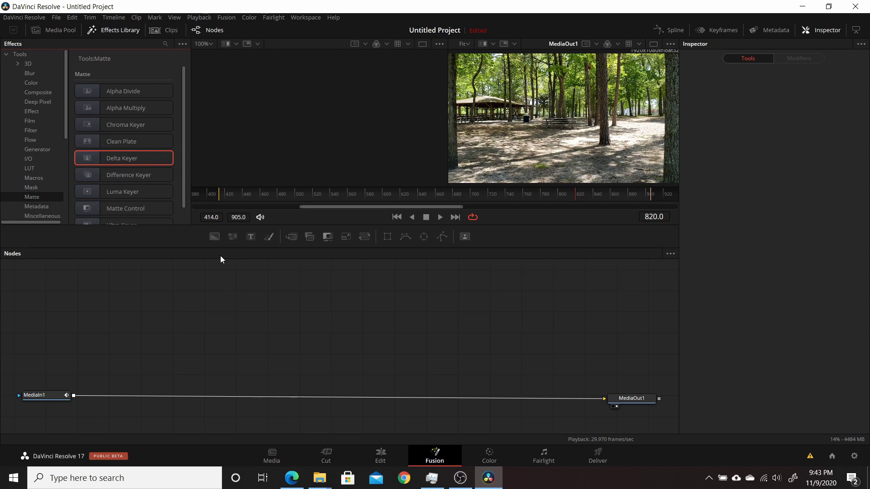
drag(213, 238, 186, 314)
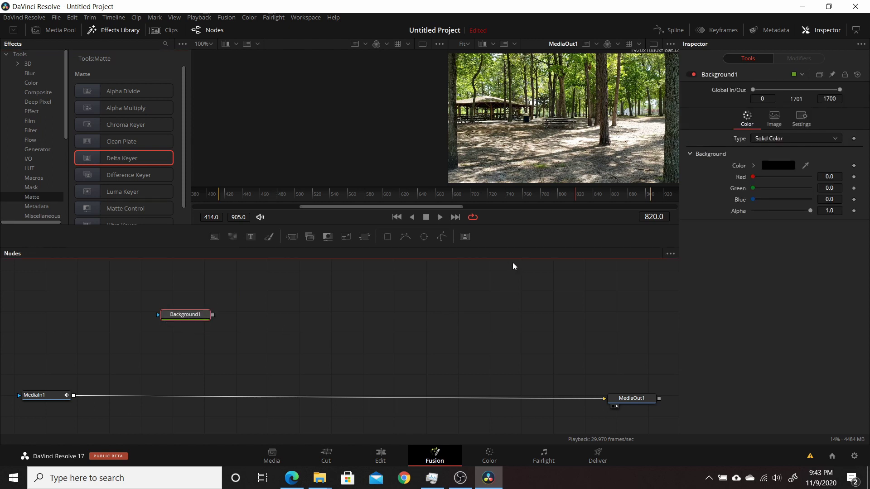
Add a DeltaKeyer node to the Fusion node graph.
drag(467, 236, 401, 309)
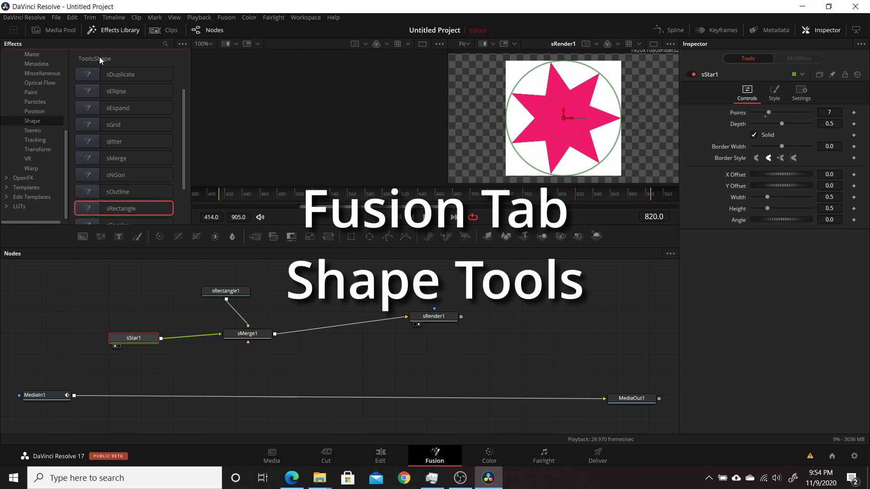
Line up sStar1, sMerge1 and sRender1 in a neat row, leaving sStar1 selected.
drag(182, 113, 182, 93)
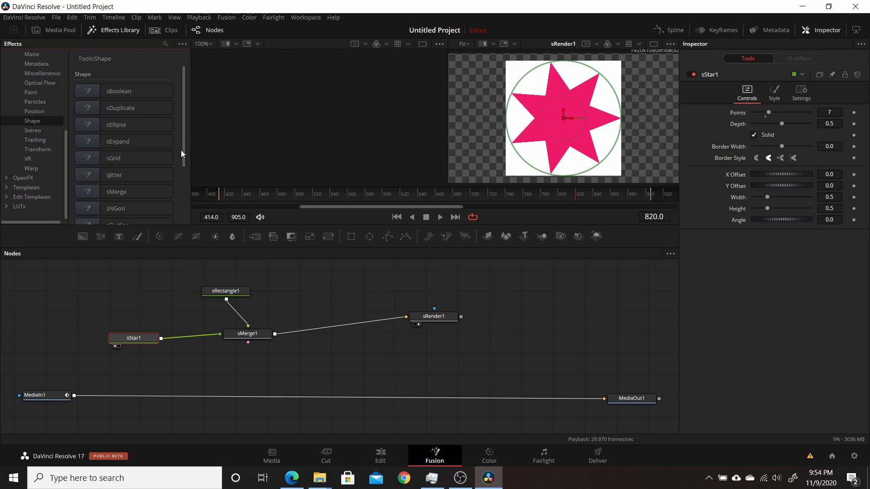
drag(138, 343, 126, 333)
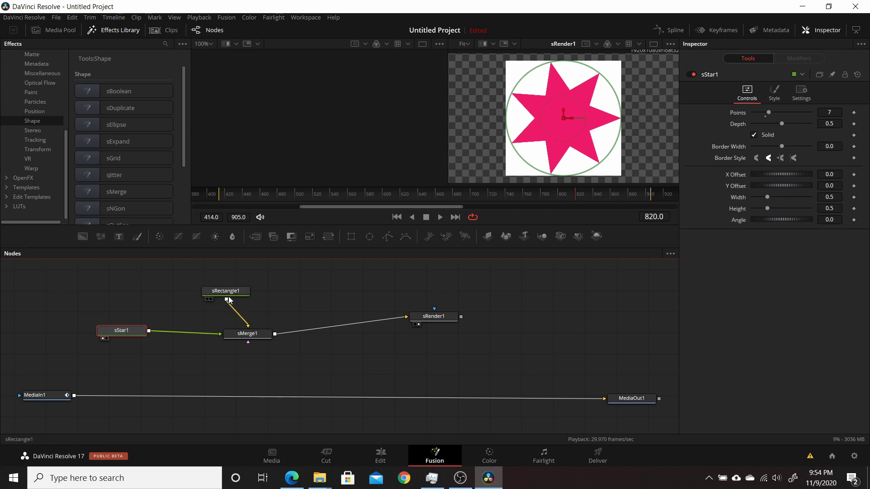
drag(261, 342, 253, 336)
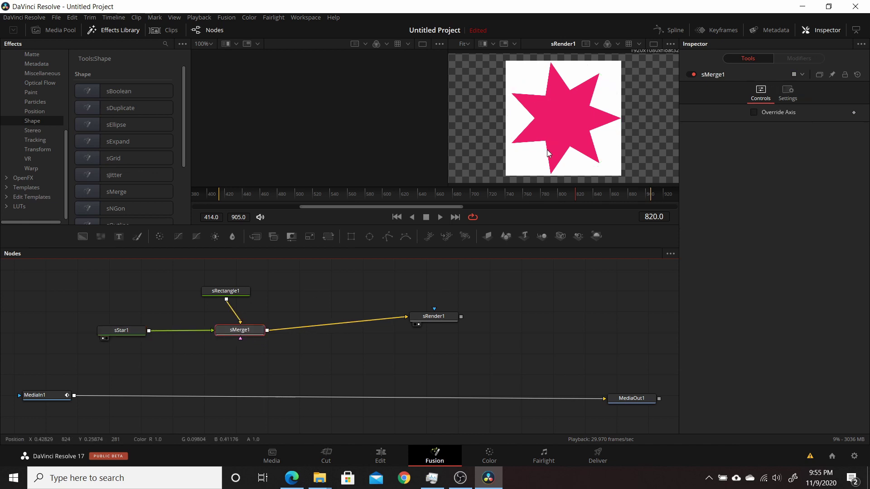
drag(130, 336, 129, 334)
click(130, 334)
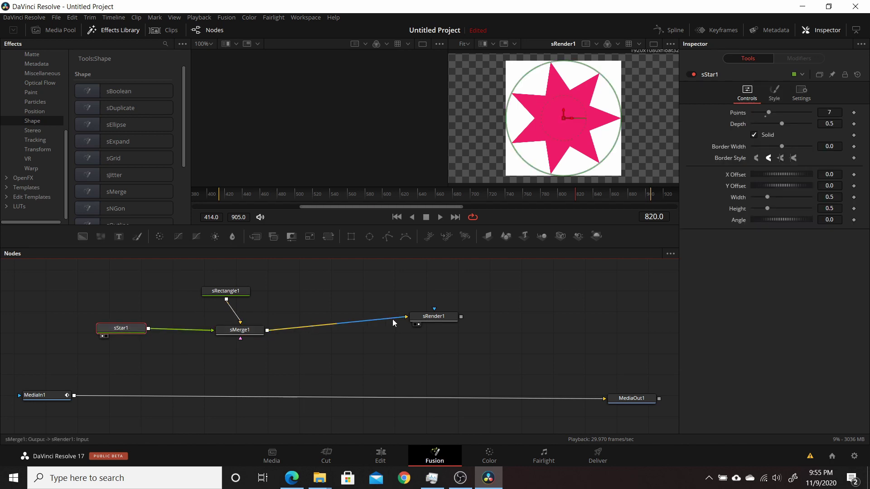
mouse_move(433, 317)
mouse_down()
mouse_move(442, 316)
mouse_move(438, 324)
mouse_up()
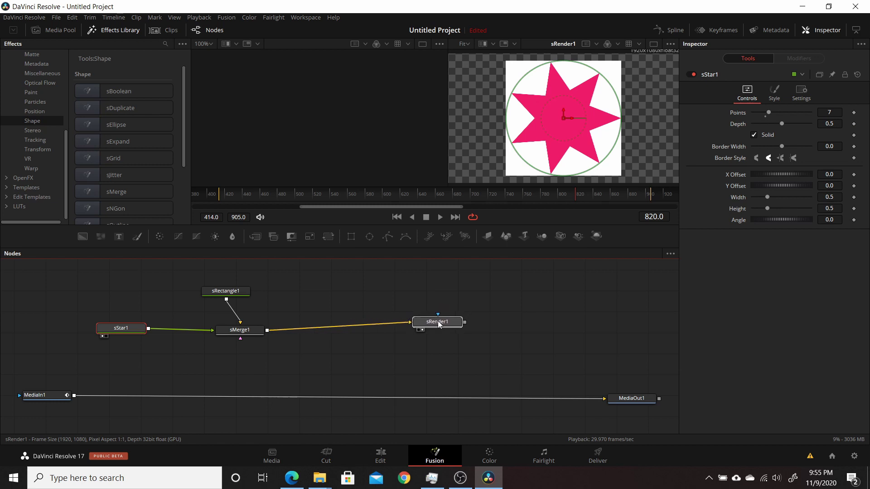
scroll(150, 162, down, 3)
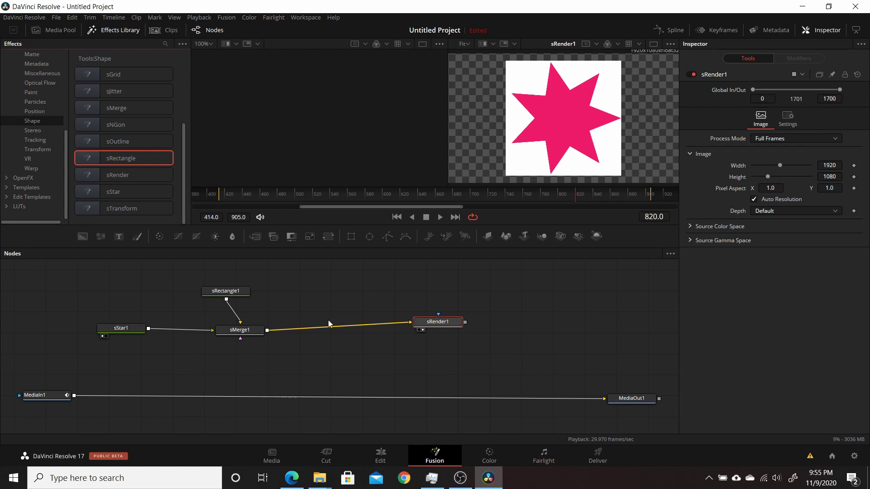
click(245, 334)
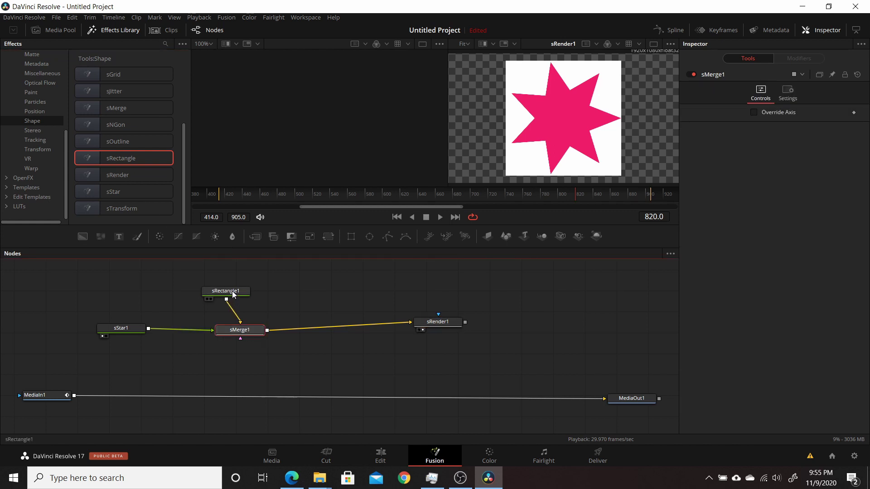
click(134, 330)
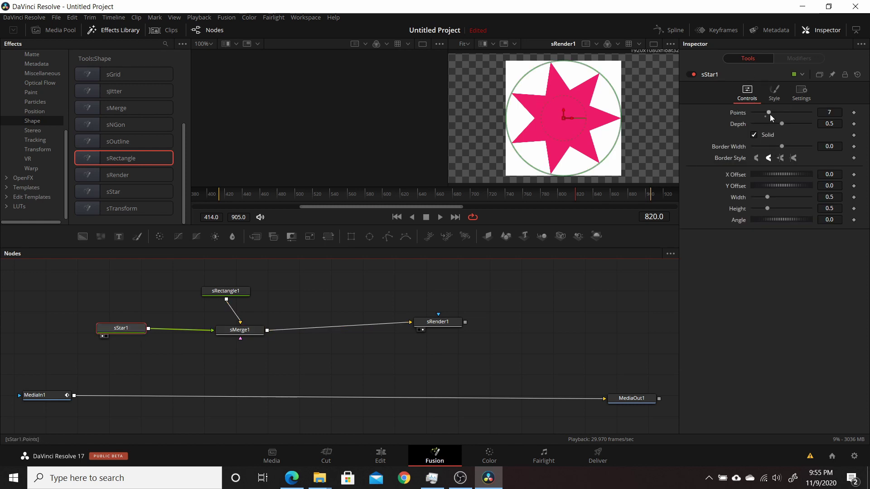
Give the star 10 points and a 0.041 border width, keeping its solid pink fill.
mouse_move(771, 114)
mouse_down()
mouse_move(786, 110)
mouse_move(779, 116)
mouse_up()
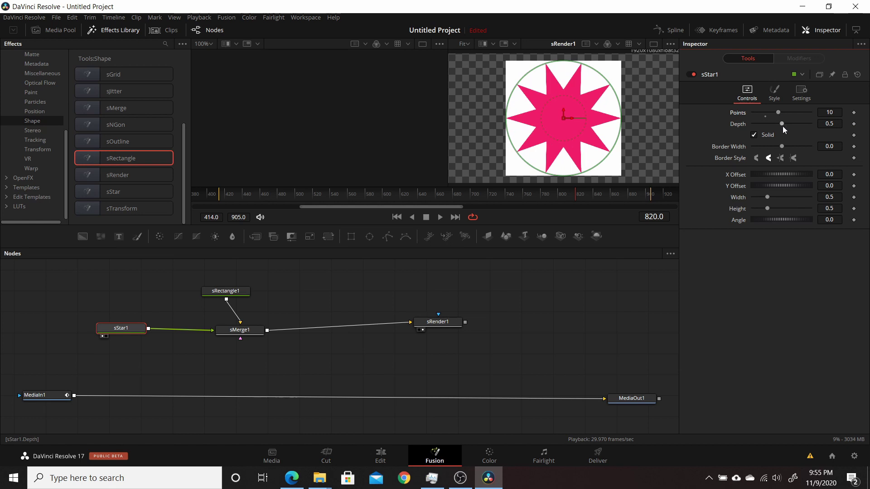
click(753, 138)
click(754, 137)
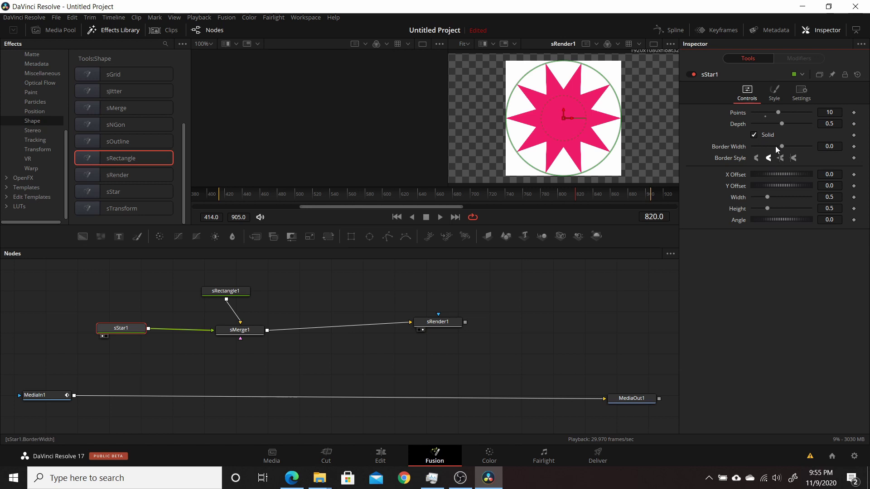
drag(781, 147, 785, 147)
click(754, 135)
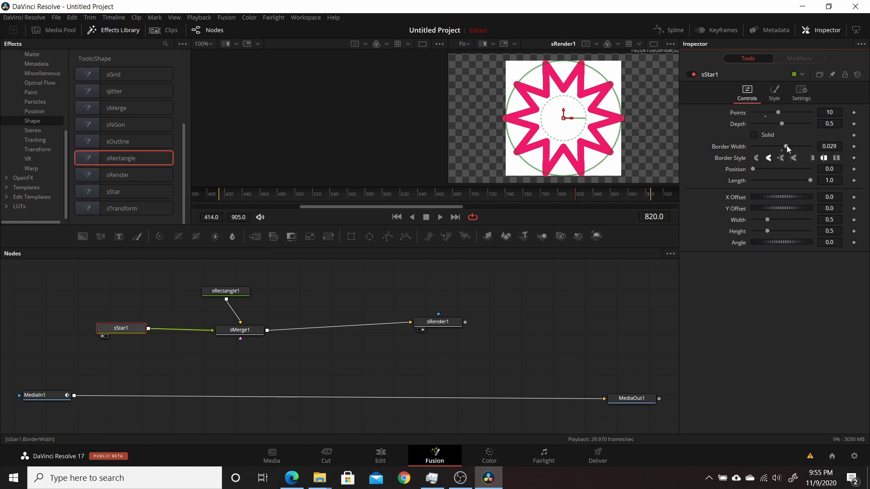
drag(787, 146, 786, 146)
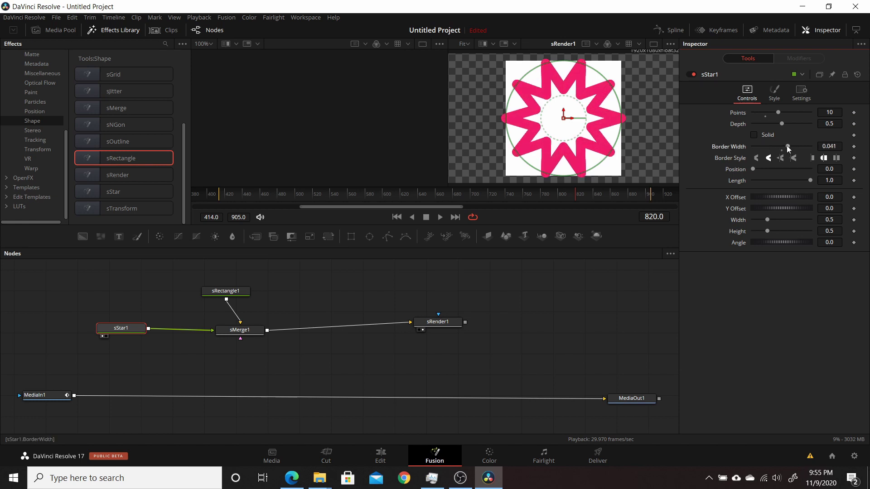
click(753, 135)
Set the star's X Offset -0.029, Width 0.52, Height 0.709 and Angle 31.3.
drag(760, 172, 775, 216)
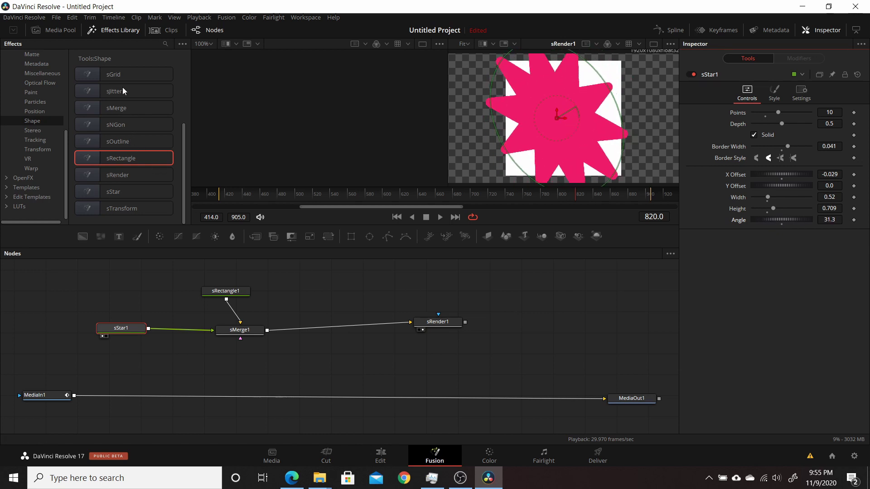
scroll(124, 80, up, 3)
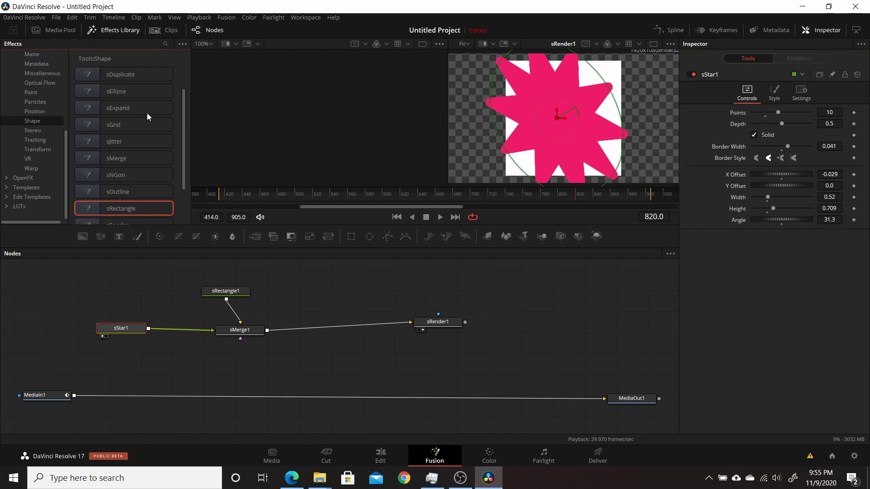
scroll(141, 119, down, 3)
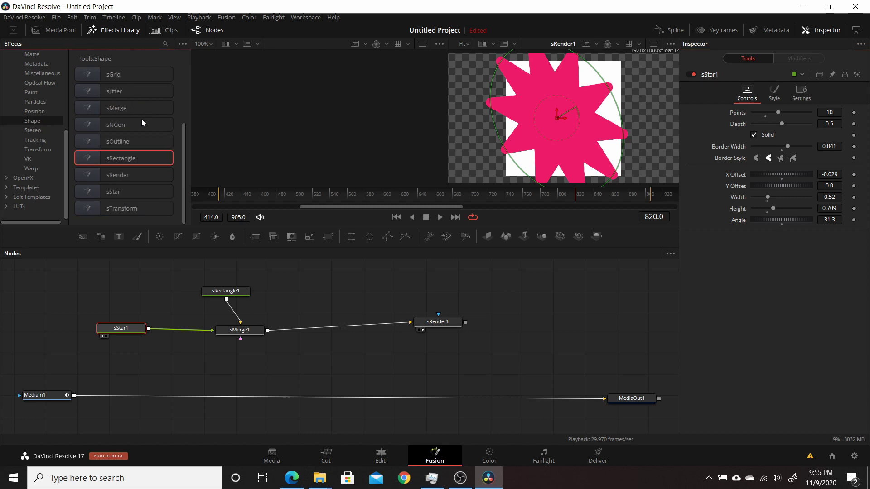
scroll(141, 119, up, 5)
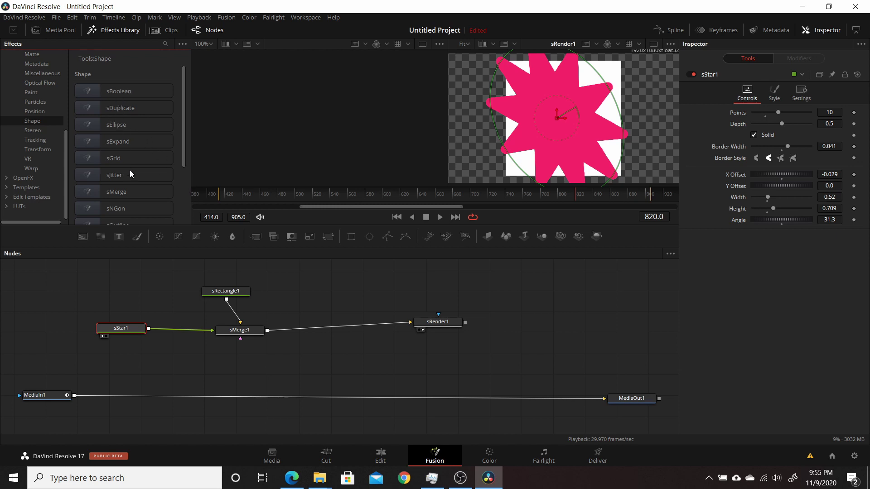
scroll(130, 174, down, 3)
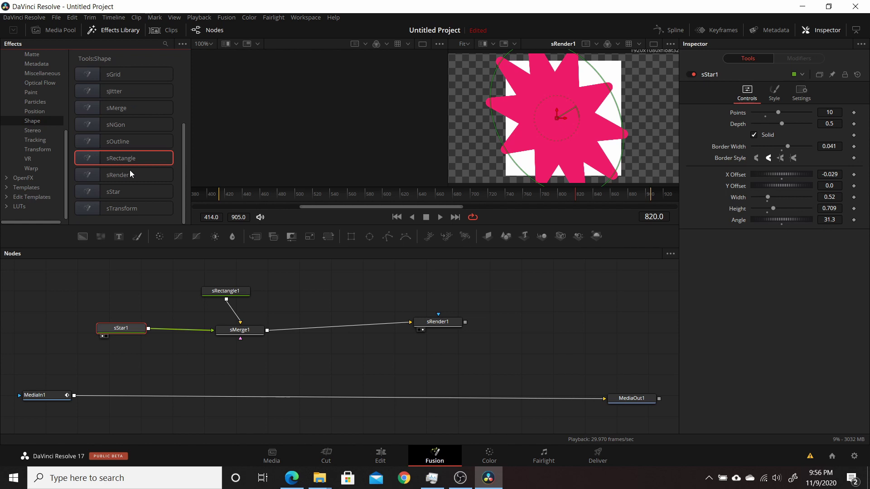
scroll(155, 157, up, 3)
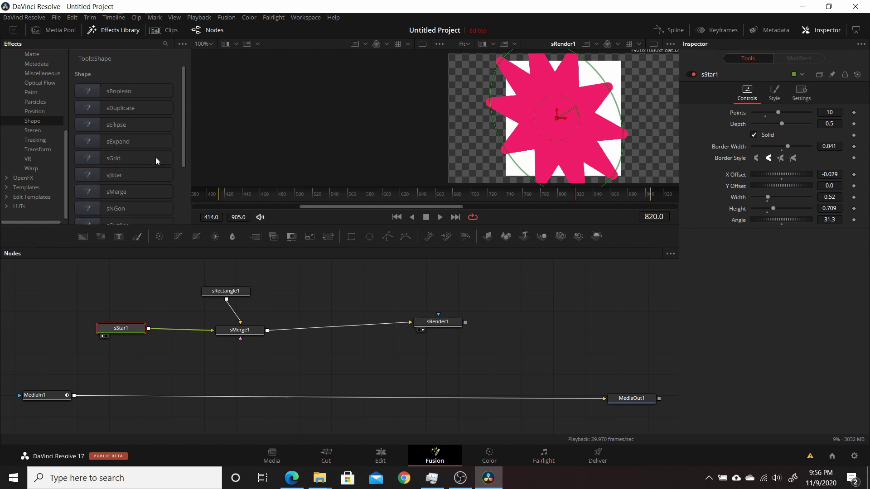
scroll(156, 158, down, 3)
scroll(156, 158, up, 3)
scroll(156, 157, down, 3)
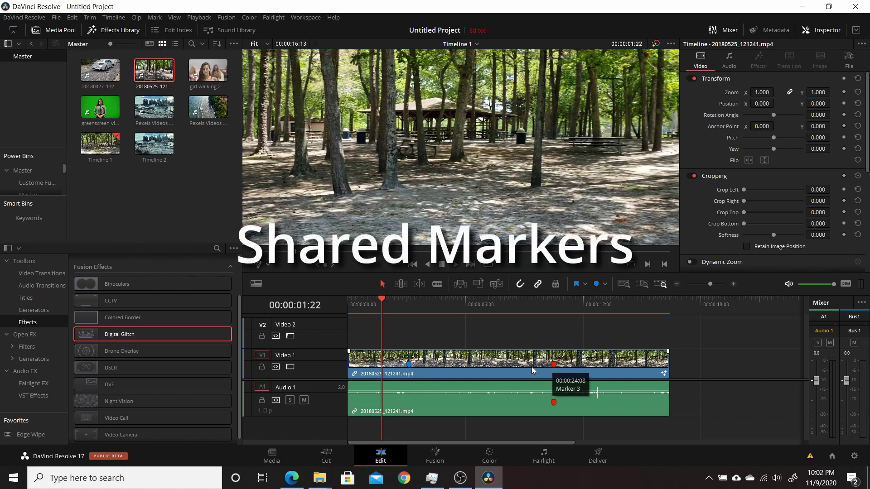
Back on the Fusion page, show and hide the Keyframes panel, then switch to the Color page.
click(435, 456)
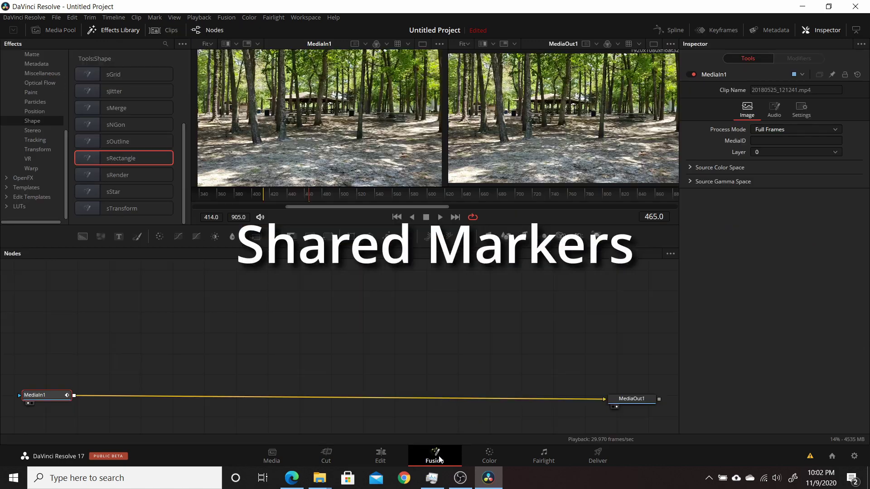
click(718, 31)
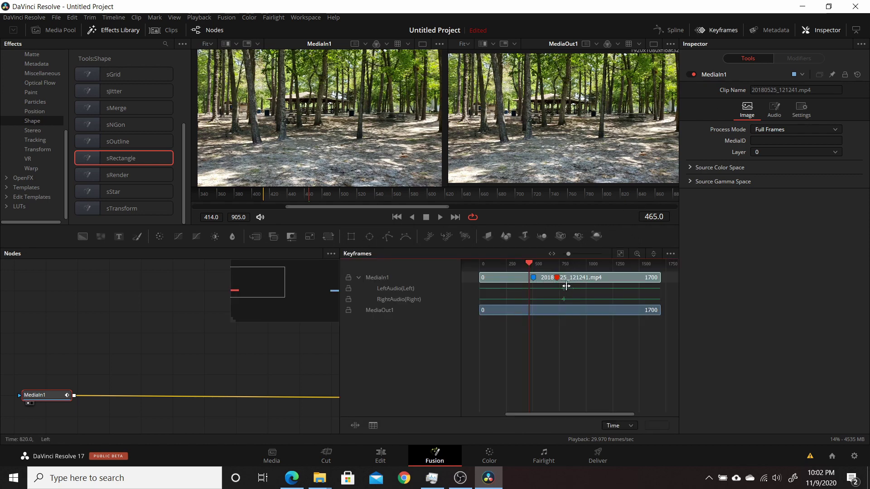
click(718, 30)
click(487, 455)
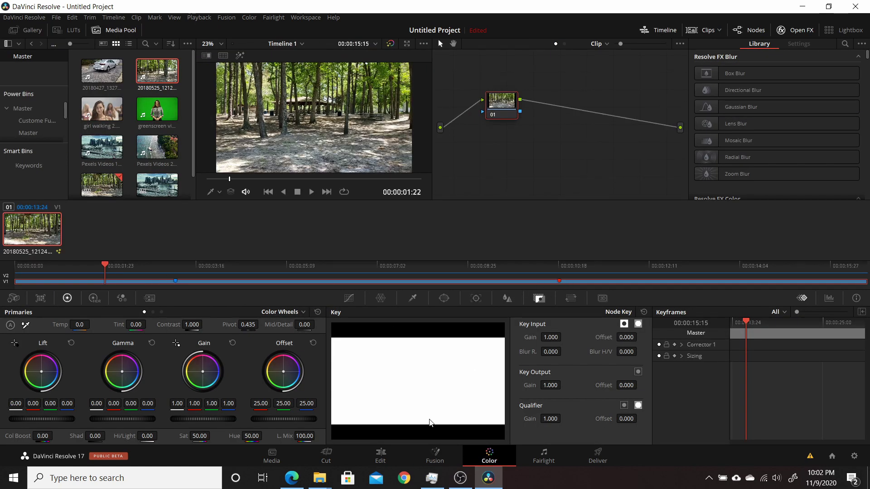
Leave the Color page for the Edit page.
click(385, 458)
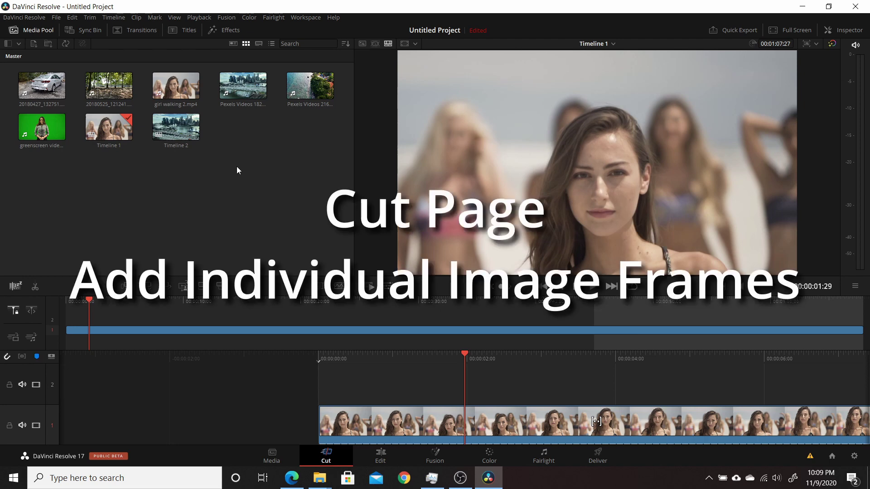
click(282, 454)
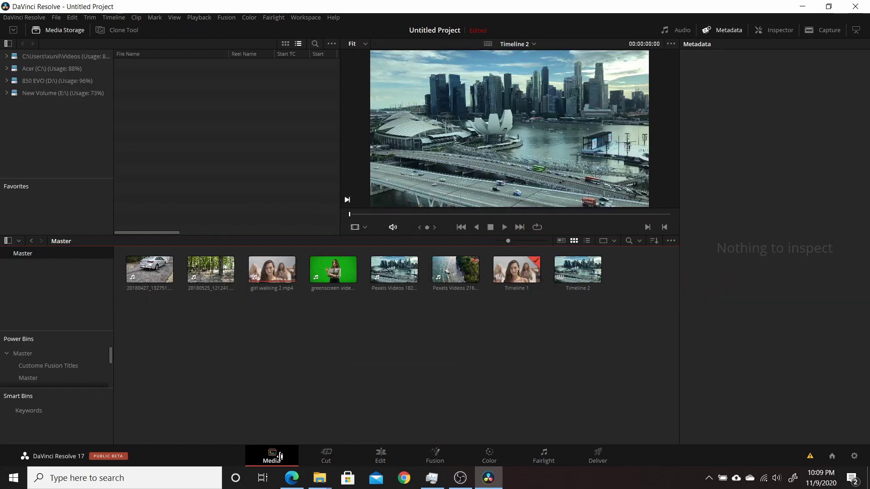
click(332, 44)
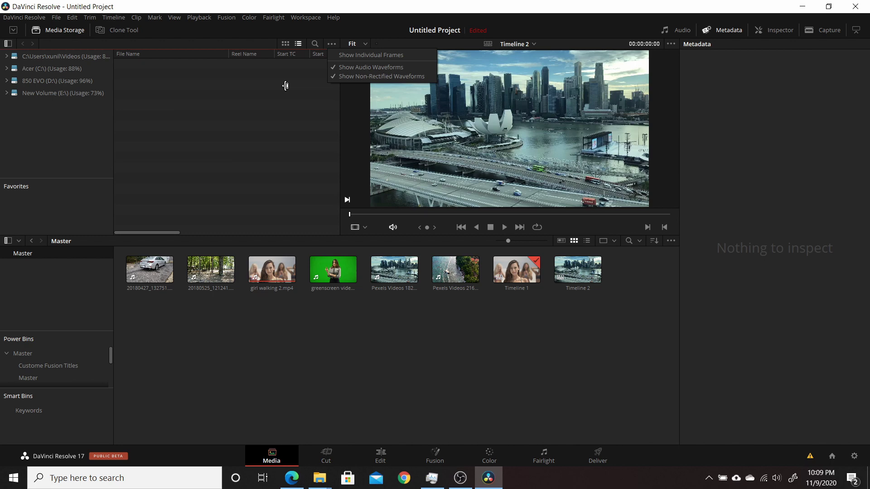
click(326, 457)
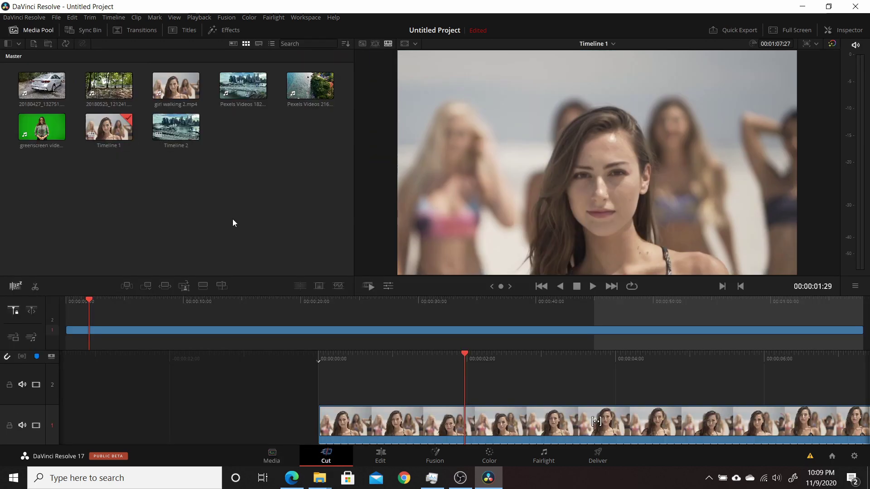
mouse_move(319, 478)
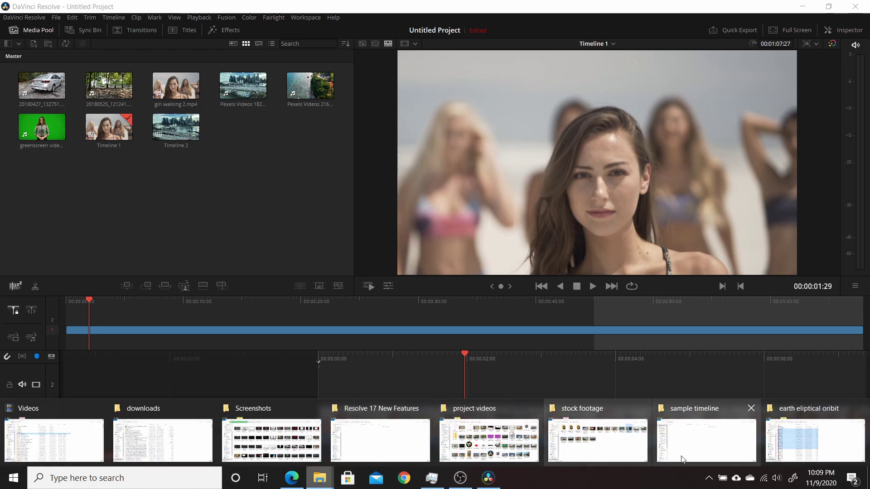
Drag the 14 selected PNG frames from the 'earth eliptical oribit' folder into the Media Pool.
click(803, 433)
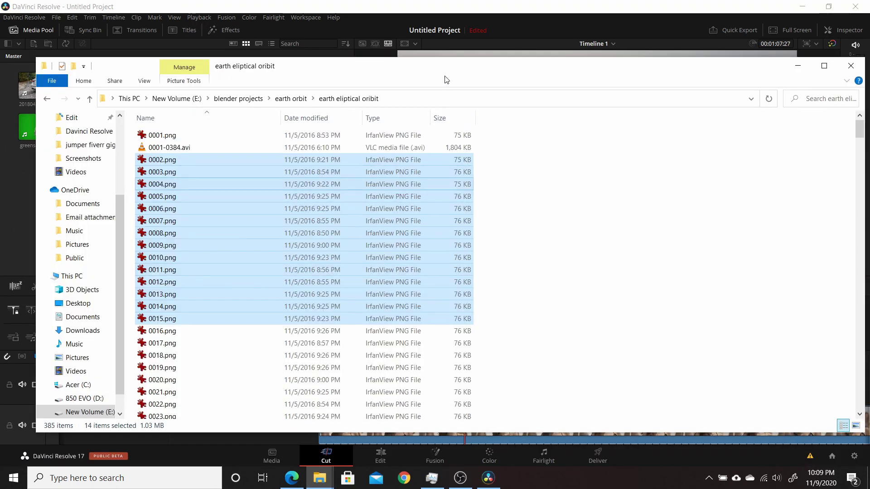
drag(458, 17, 681, 83)
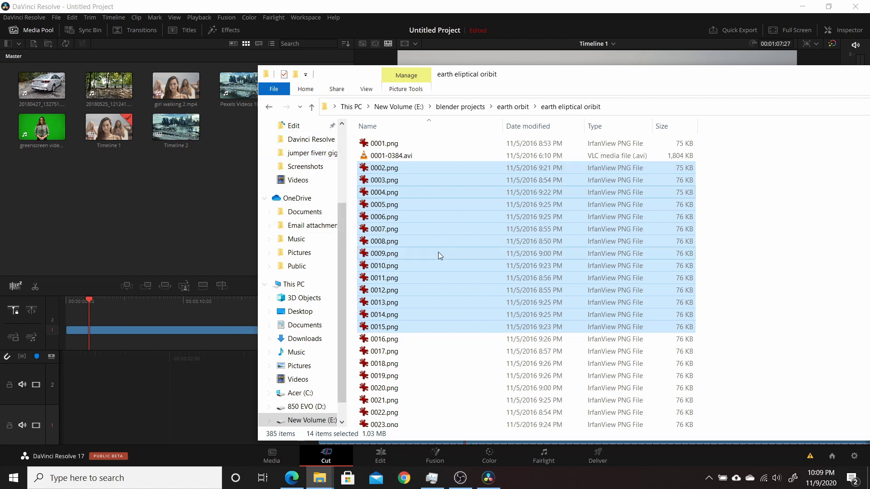
drag(434, 247, 144, 209)
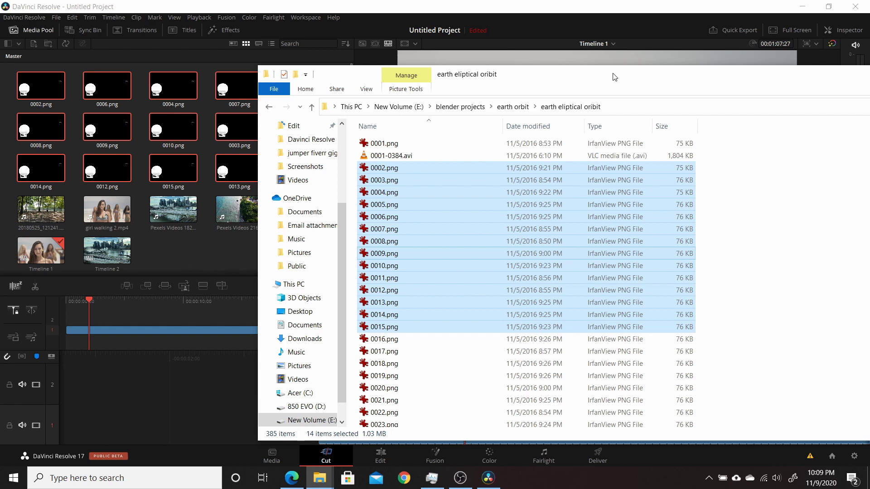
drag(679, 85, 443, 73)
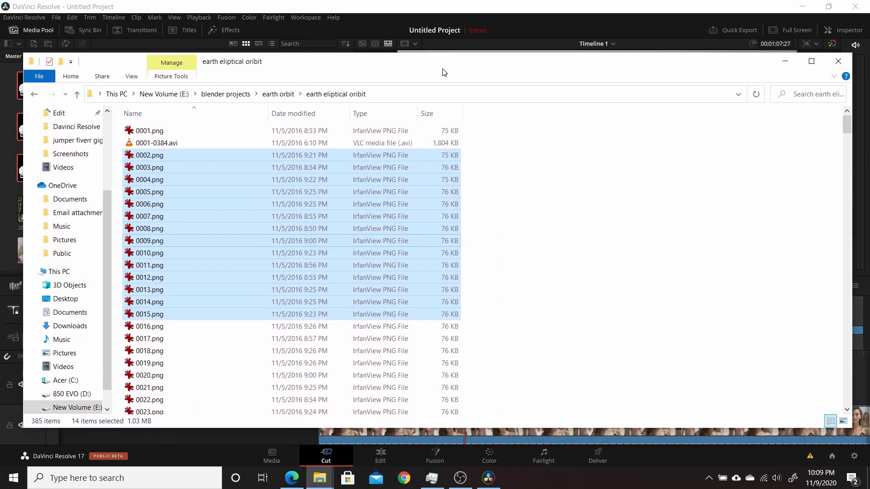
click(786, 62)
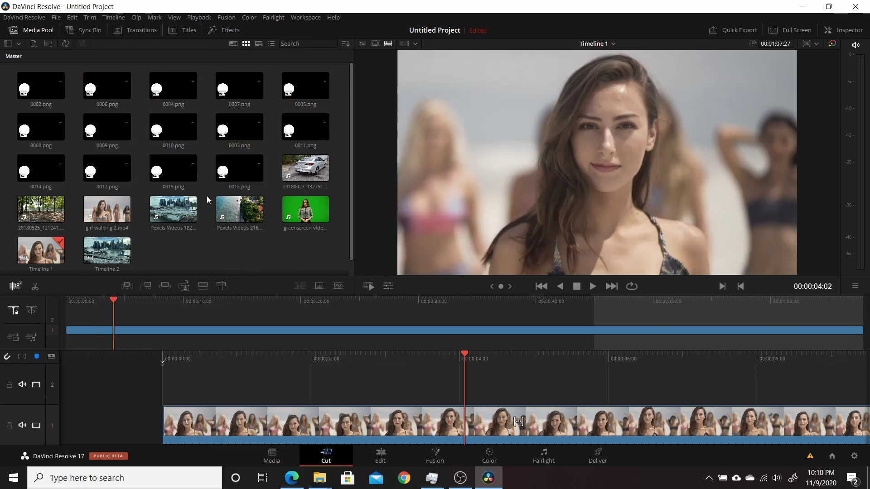
Place 0015.png on video track 2 at about 00:00:02:00, then preview it on the Media page.
click(172, 177)
drag(171, 176, 317, 389)
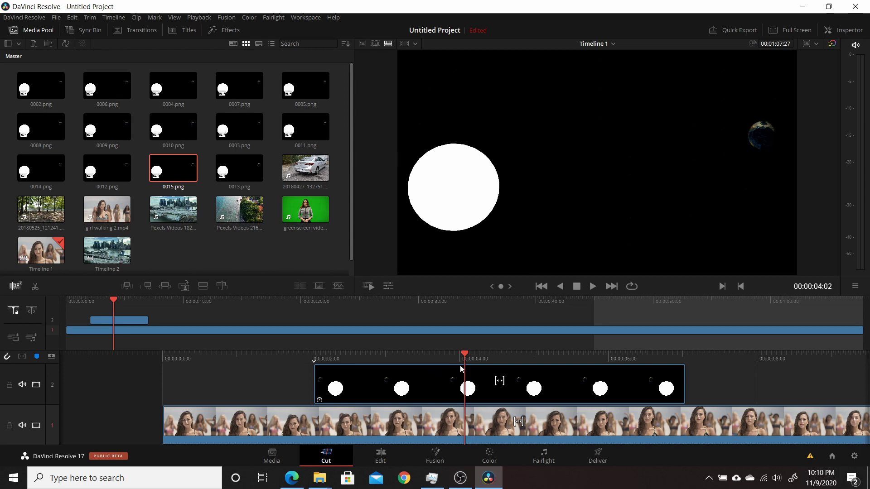
drag(456, 359, 431, 388)
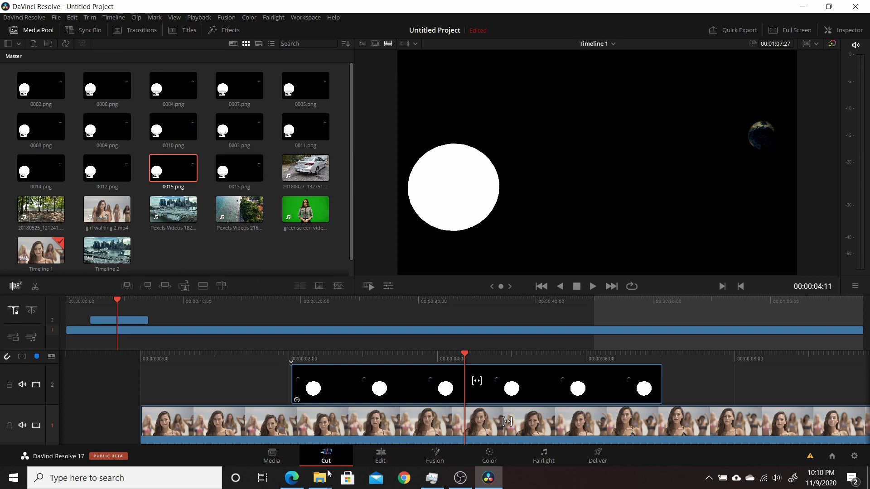
click(277, 457)
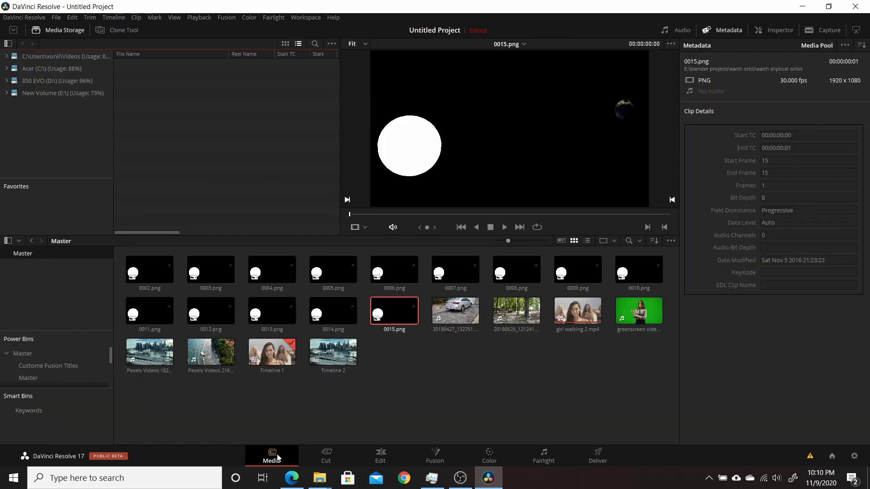
click(331, 43)
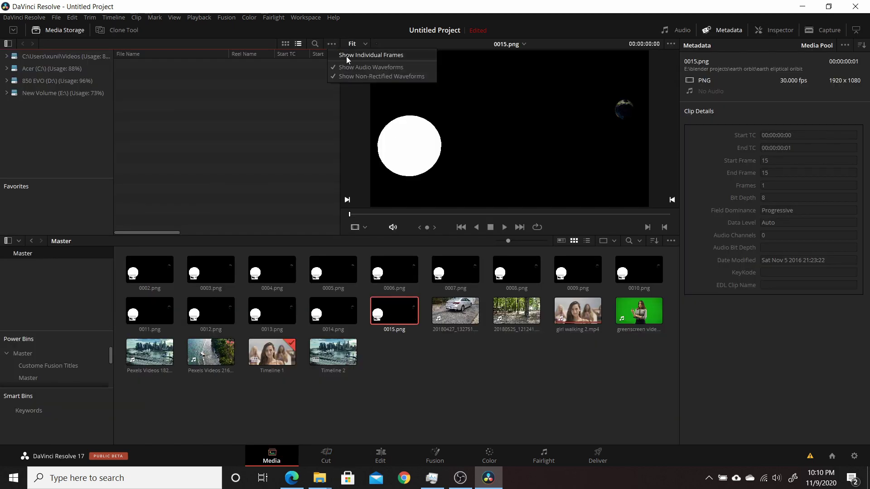
Go back to the Cut page showing Timeline 1's beach clip.
click(316, 455)
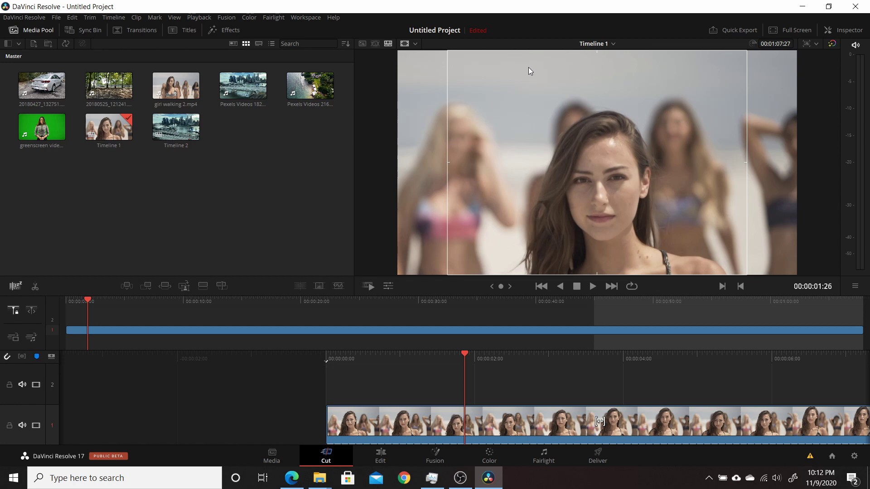
Turn off the 4:5, 1.33, Action safe and Title safe guides in the viewer.
click(415, 44)
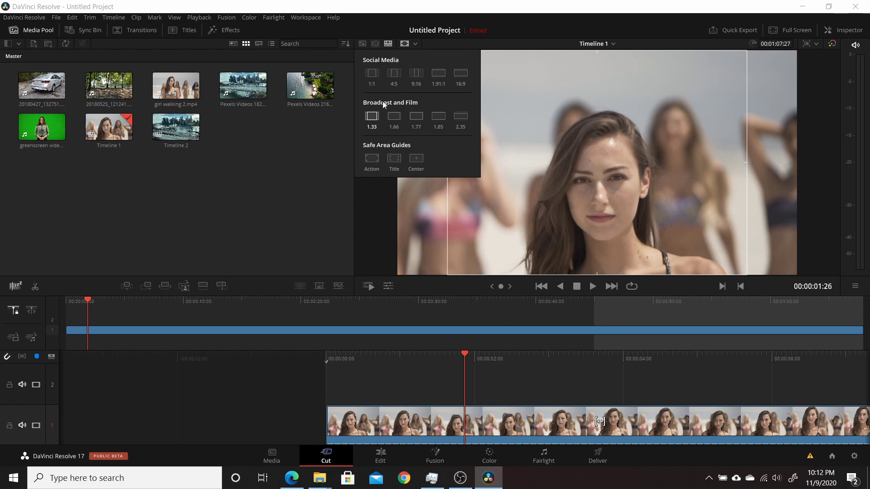
click(397, 75)
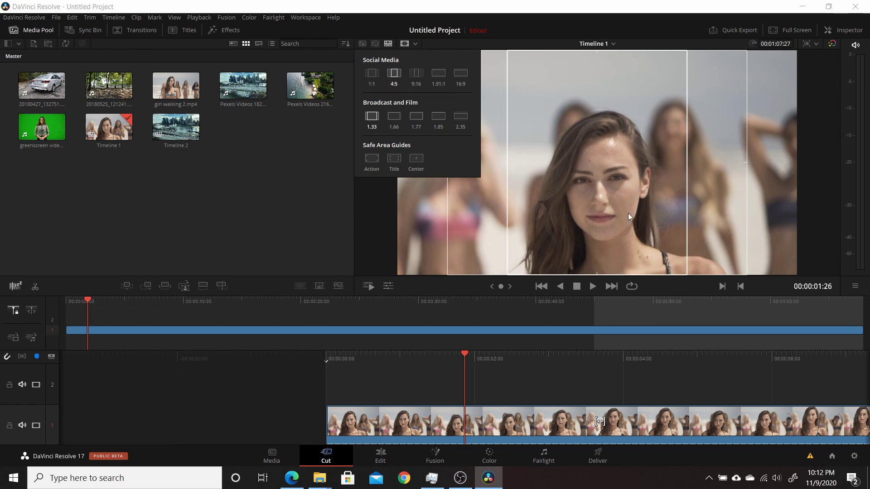
click(371, 116)
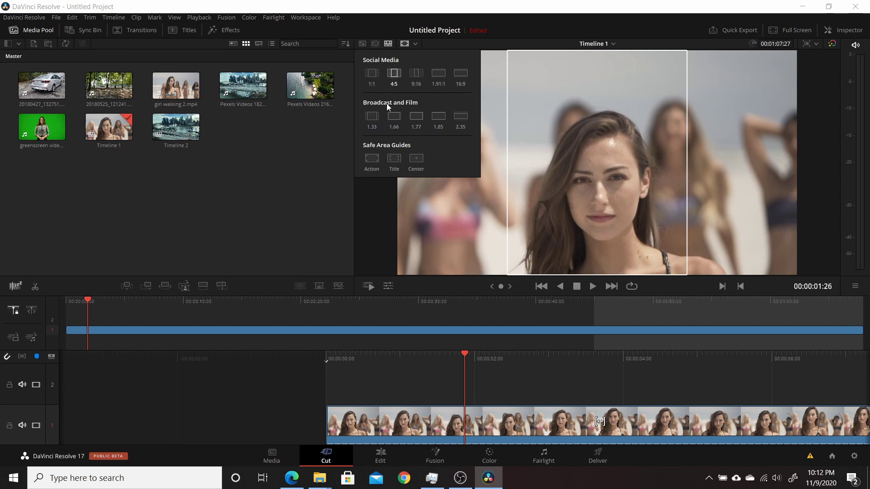
click(393, 74)
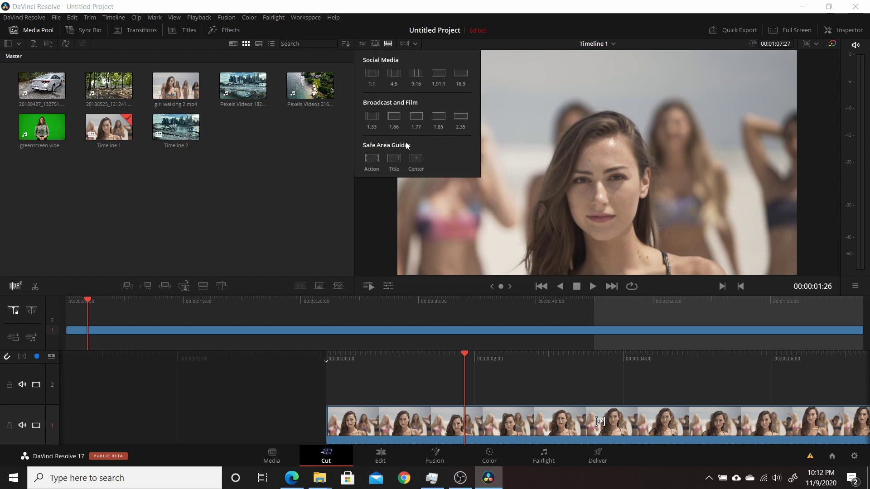
click(373, 160)
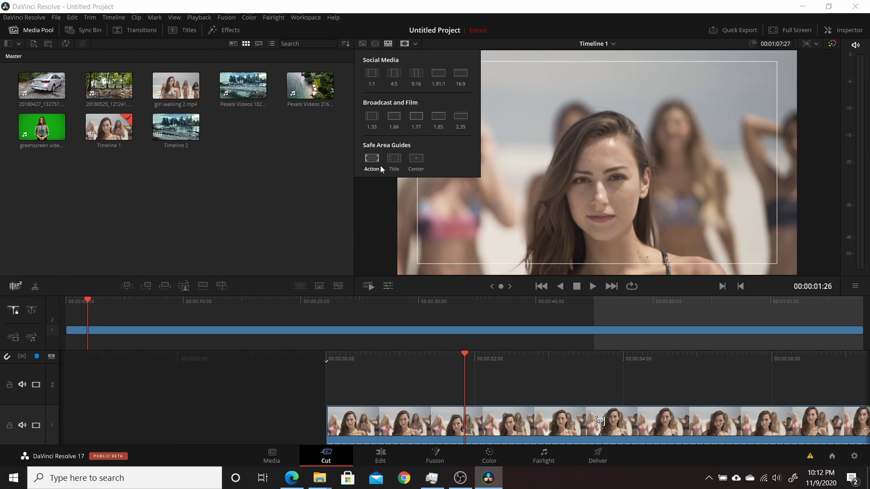
click(392, 161)
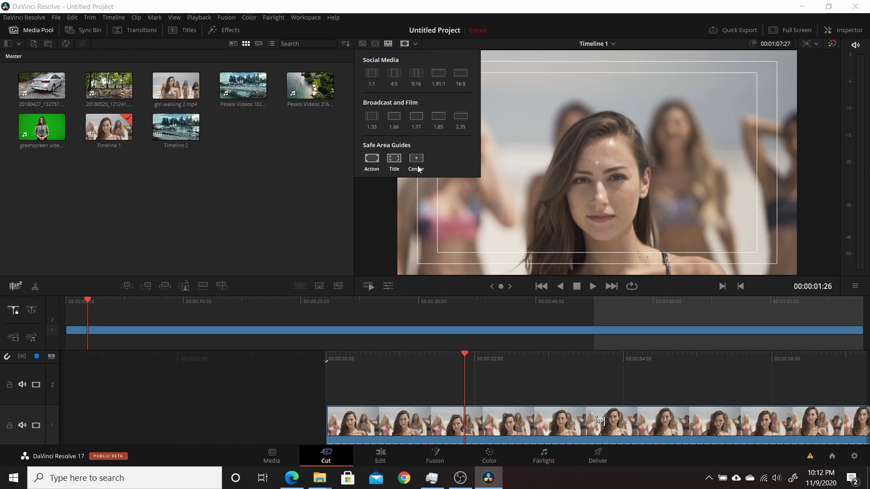
click(395, 160)
click(371, 161)
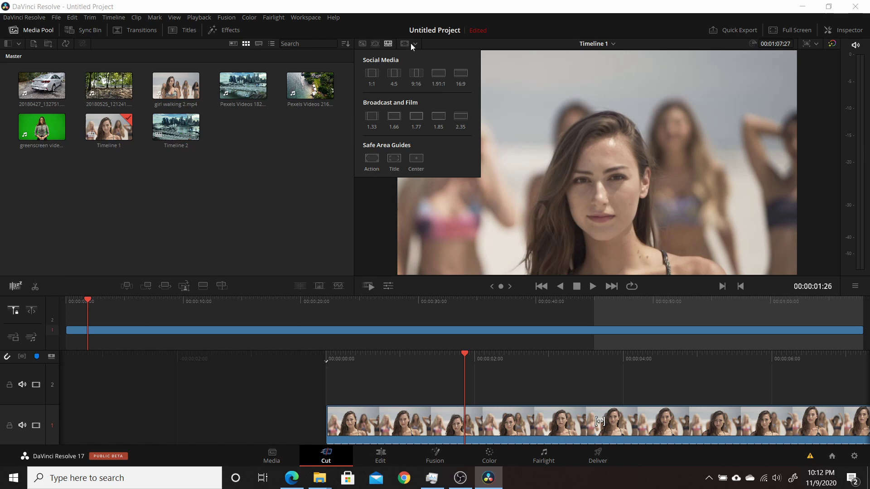
click(427, 45)
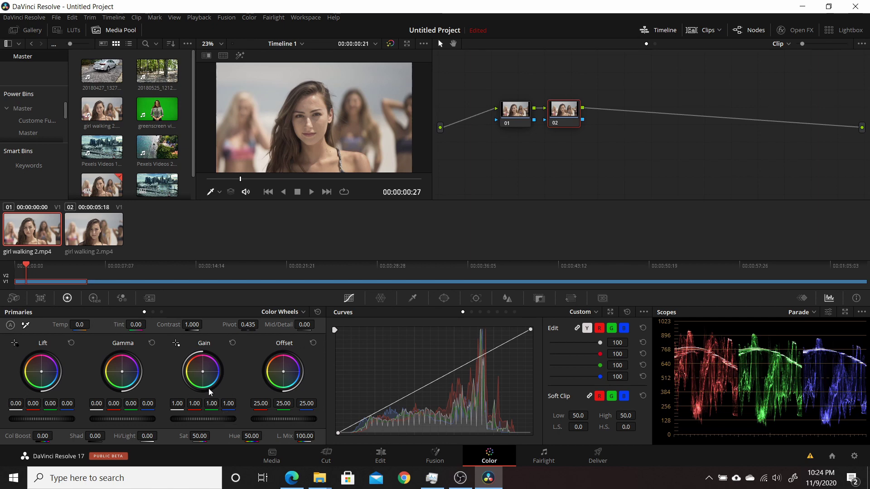
click(93, 298)
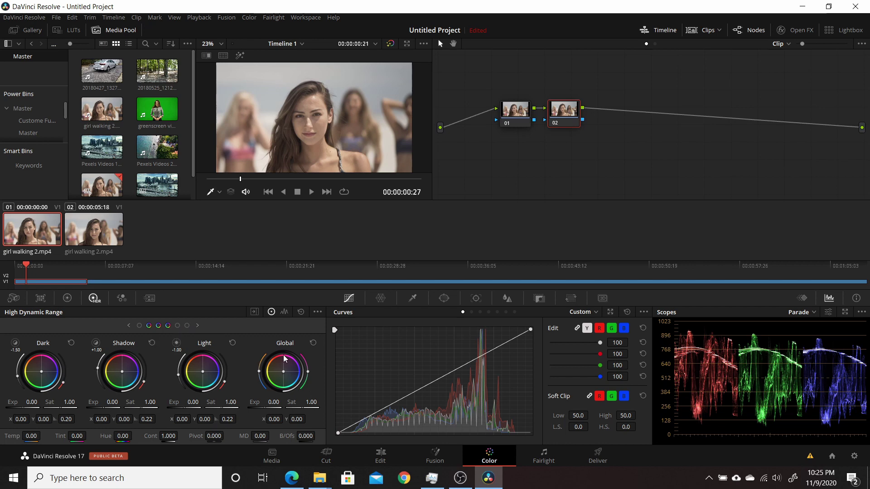
click(177, 325)
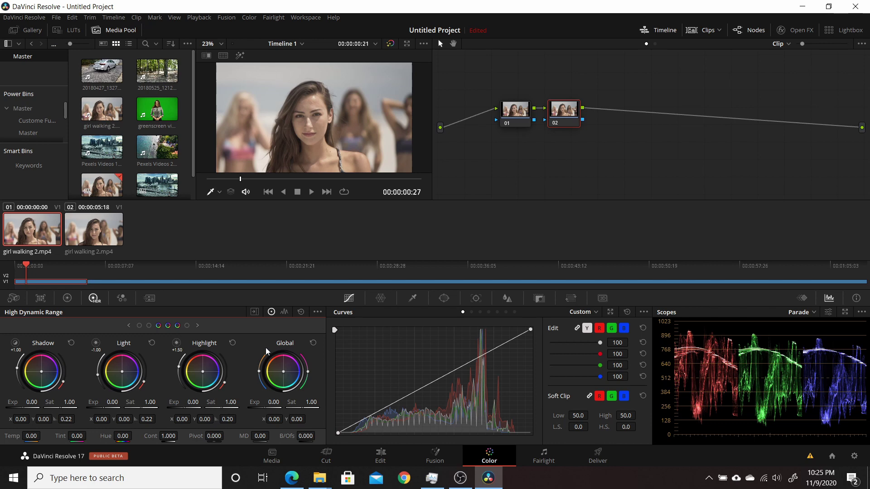
click(150, 326)
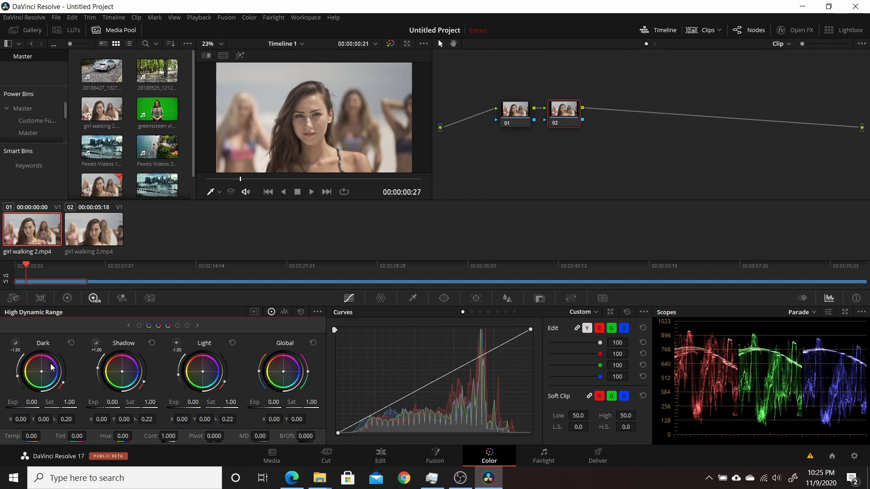
click(140, 326)
click(168, 326)
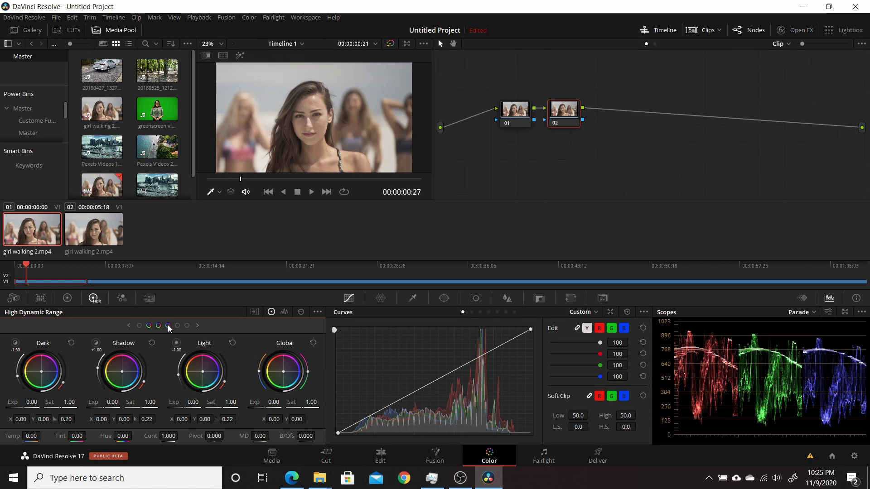
click(68, 299)
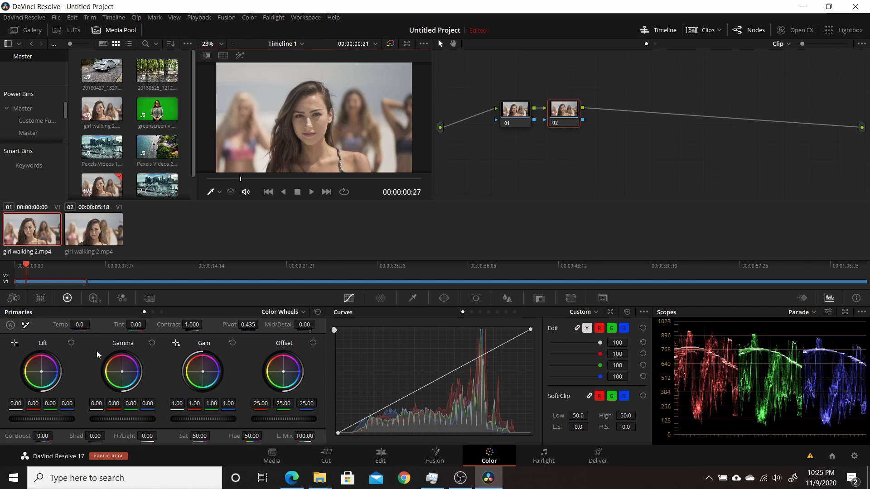
click(304, 313)
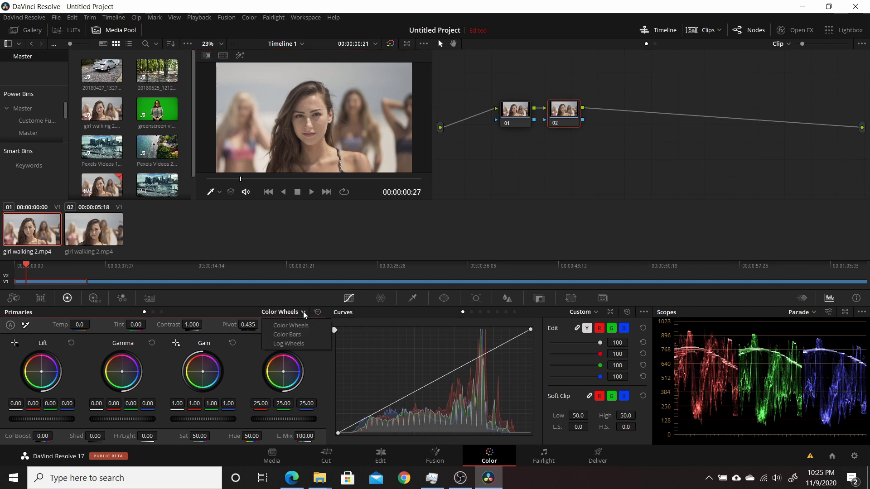
click(292, 345)
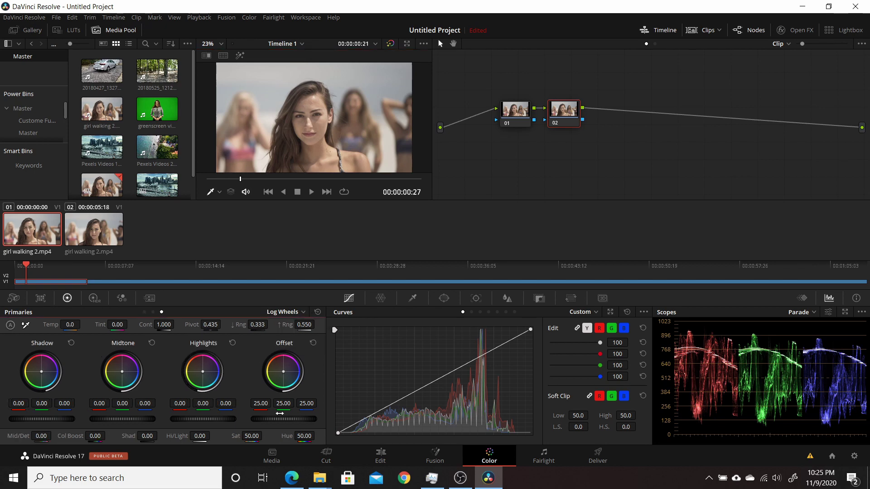
click(153, 312)
click(144, 312)
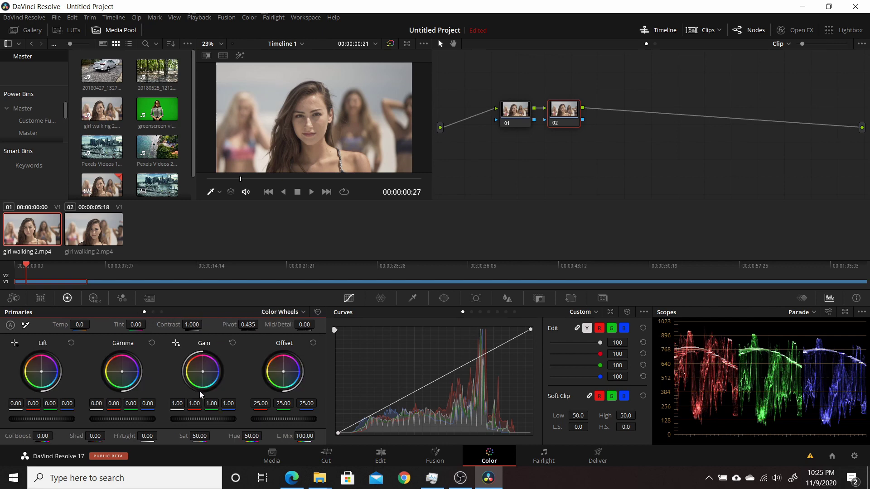
Drag one point on node 02's Color Warper hue-saturation grid to shift a colour.
click(381, 299)
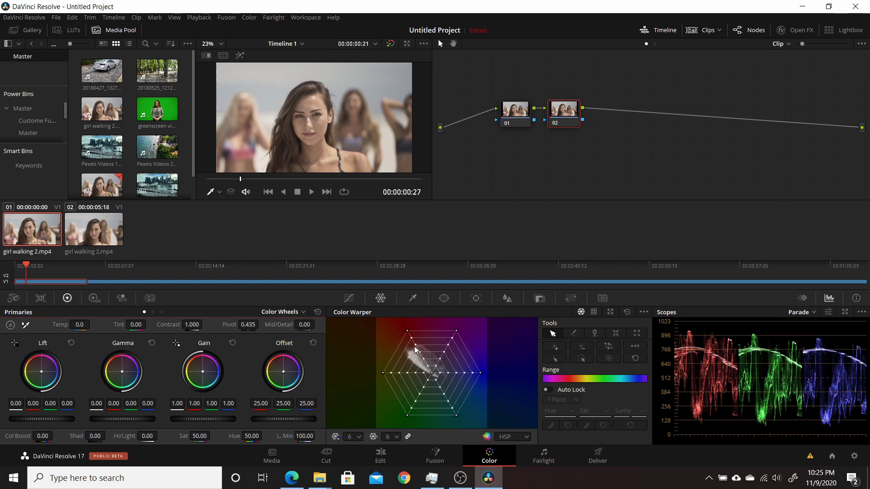
mouse_move(416, 347)
mouse_down()
mouse_move(419, 360)
mouse_move(413, 341)
mouse_move(423, 372)
mouse_move(419, 348)
mouse_up()
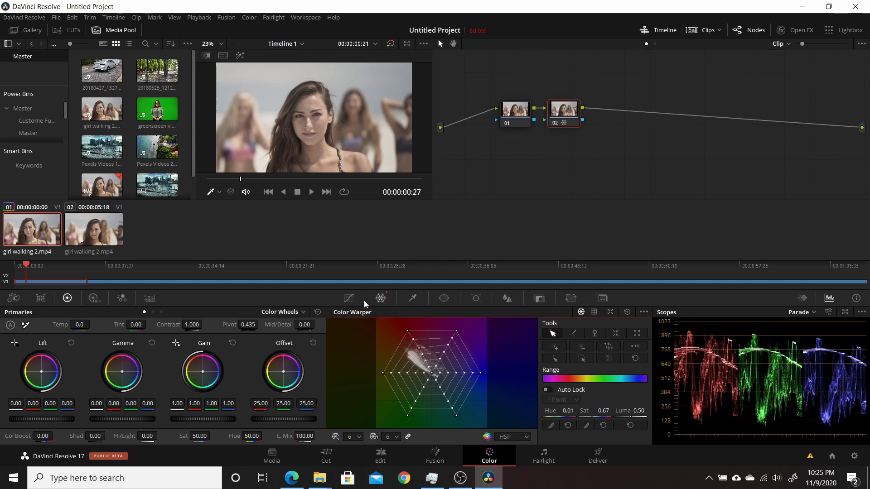
click(349, 298)
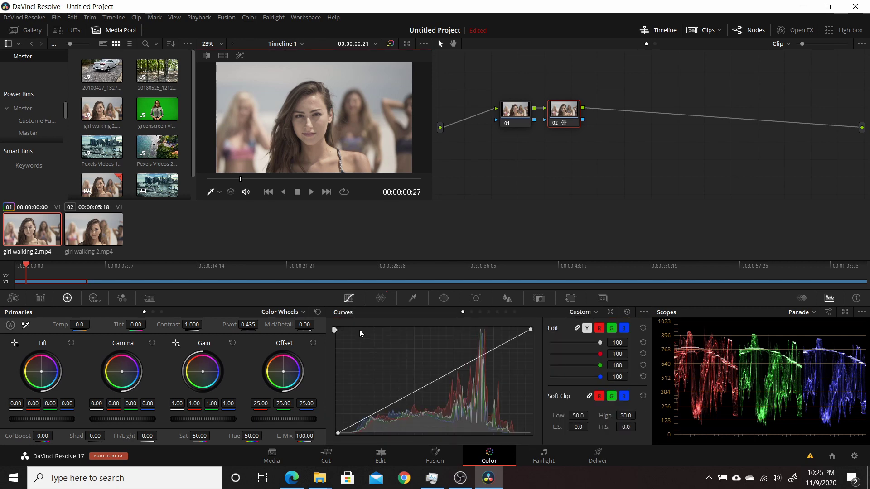
Add a Sat Vs Lum curve point at Input Sat 0.07 and lower it to Lum 0.94.
click(596, 311)
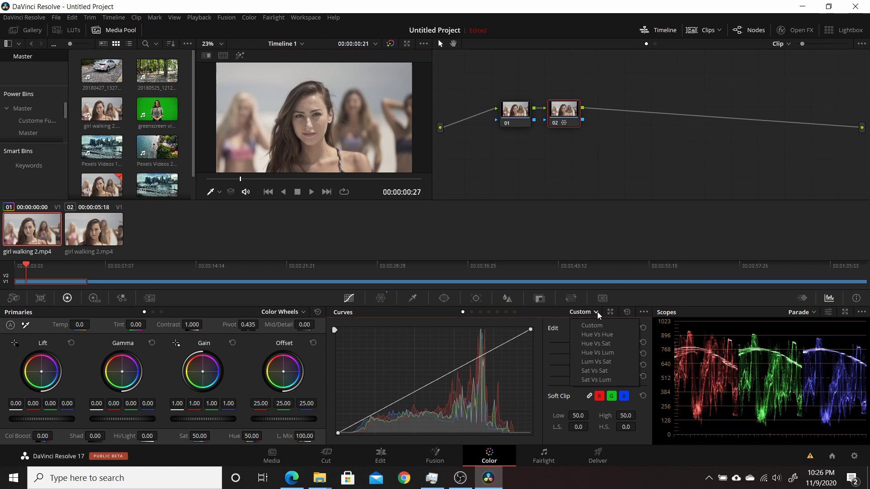
click(589, 380)
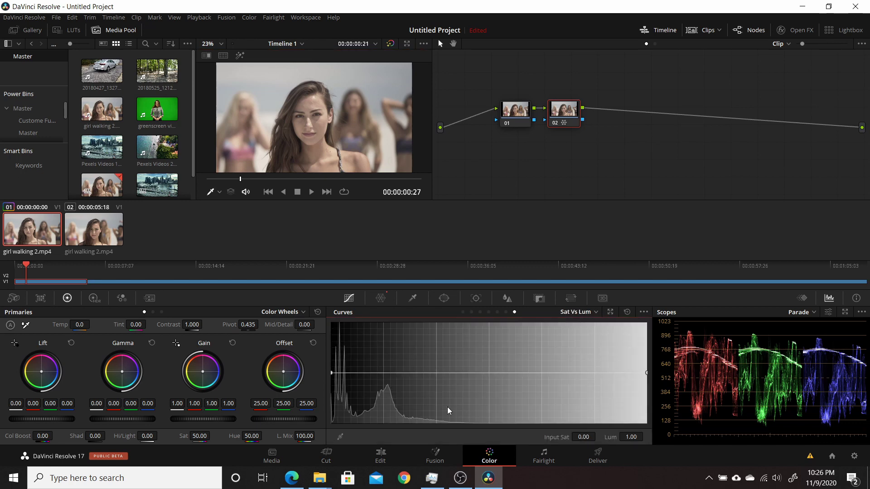
click(371, 373)
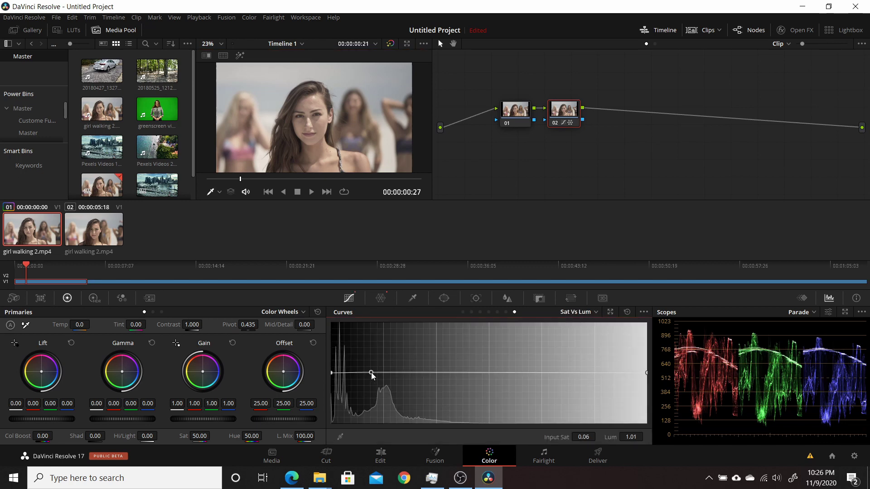
mouse_move(372, 375)
mouse_down()
mouse_move(373, 365)
mouse_move(373, 383)
mouse_move(372, 374)
mouse_up()
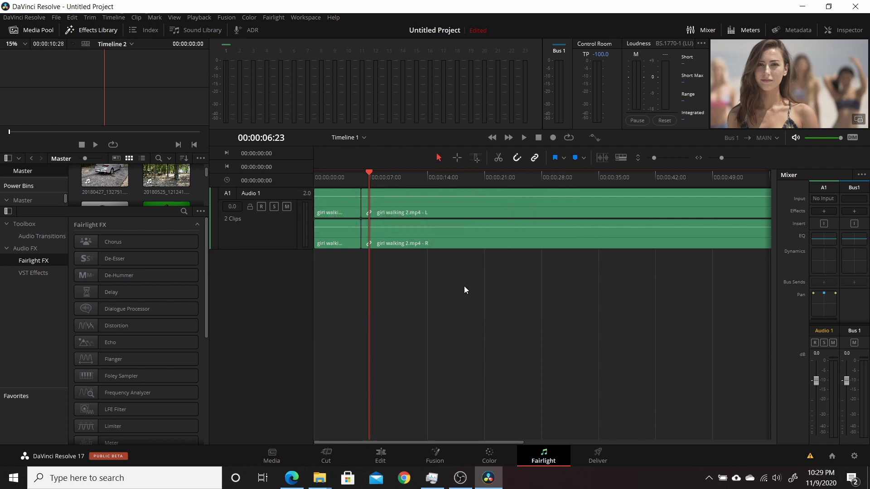
Check Bus 1's format in Fairlight's Bus Format settings and keep it Stereo.
click(273, 18)
click(280, 28)
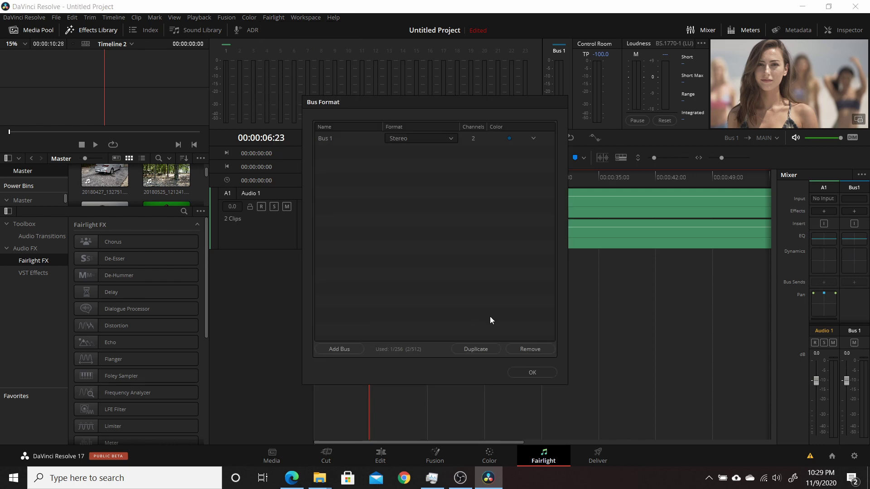
click(452, 138)
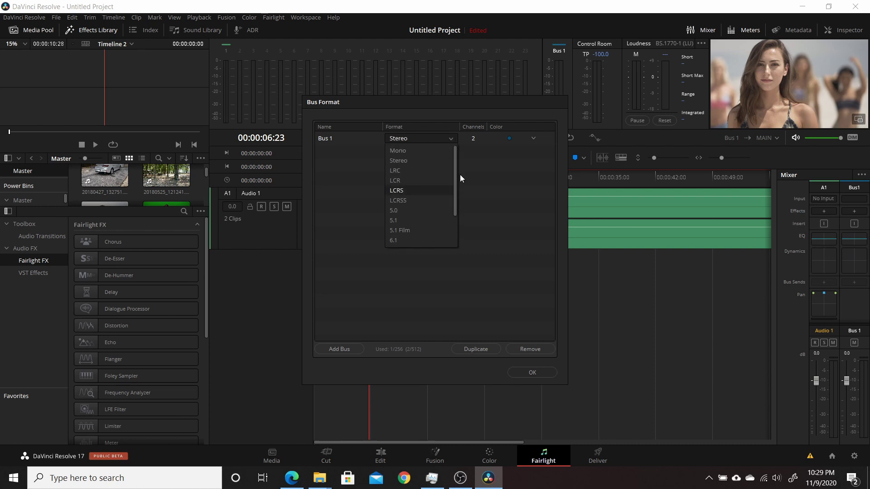
click(450, 137)
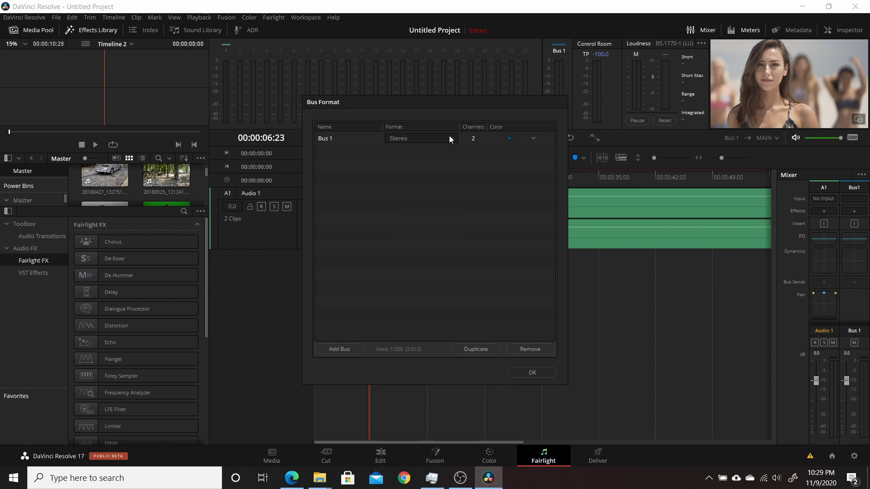
click(527, 373)
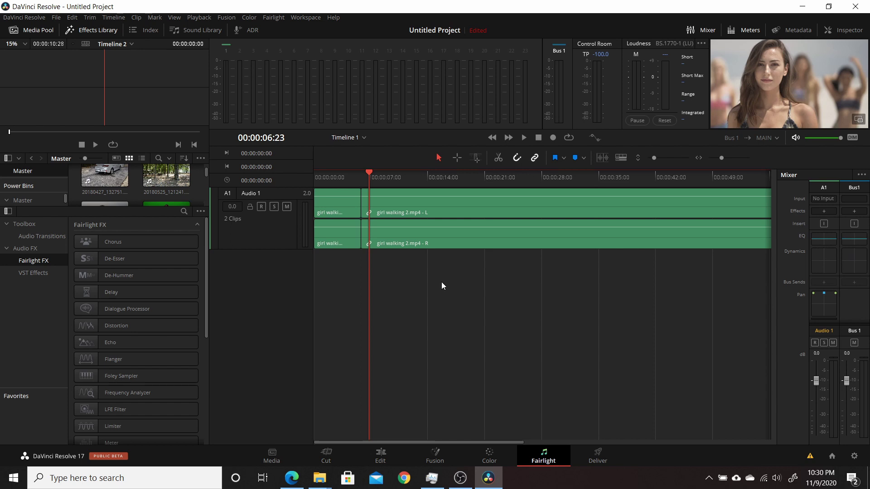
click(269, 20)
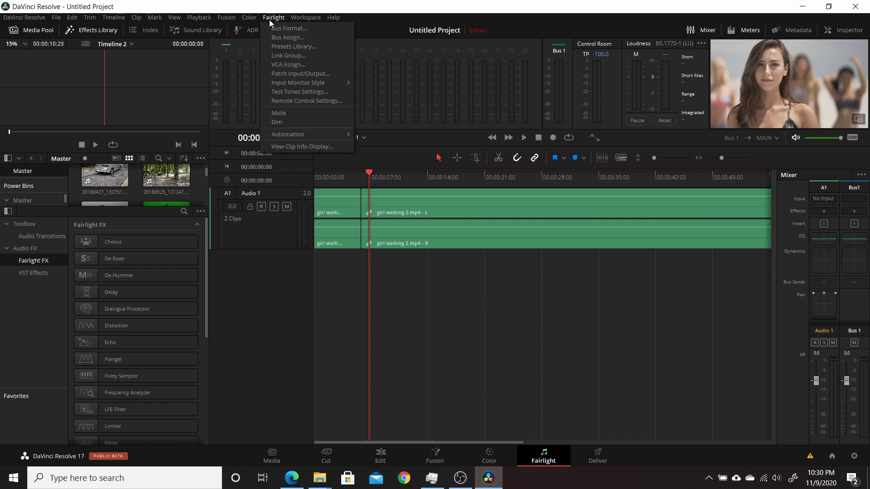
key(Escape)
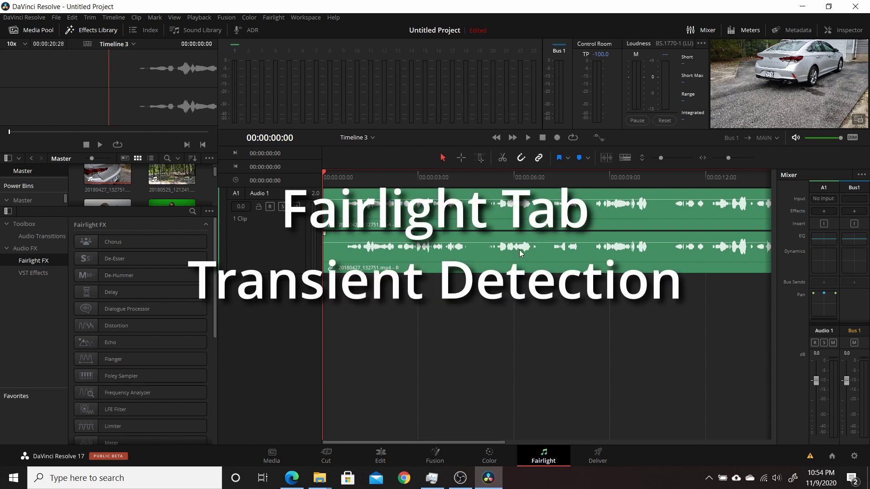
Enable transient detection on Audio 1, review the markers by playing and scrubbing, then disable it.
click(607, 158)
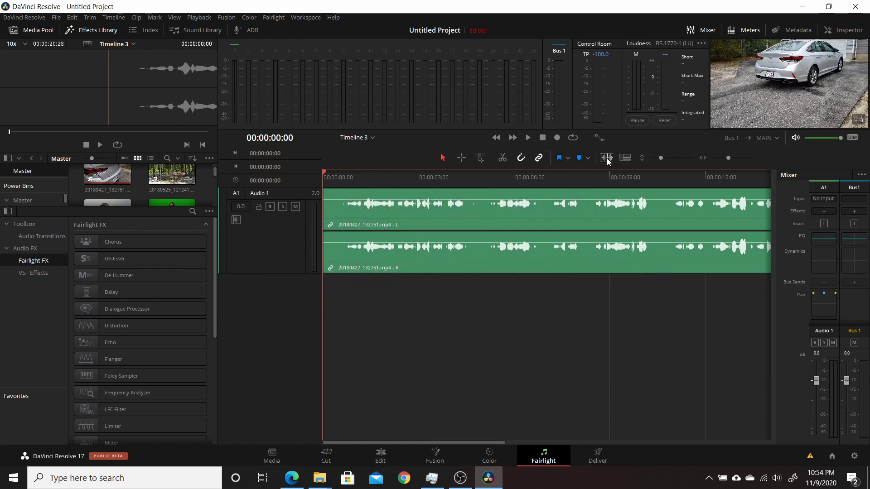
click(236, 221)
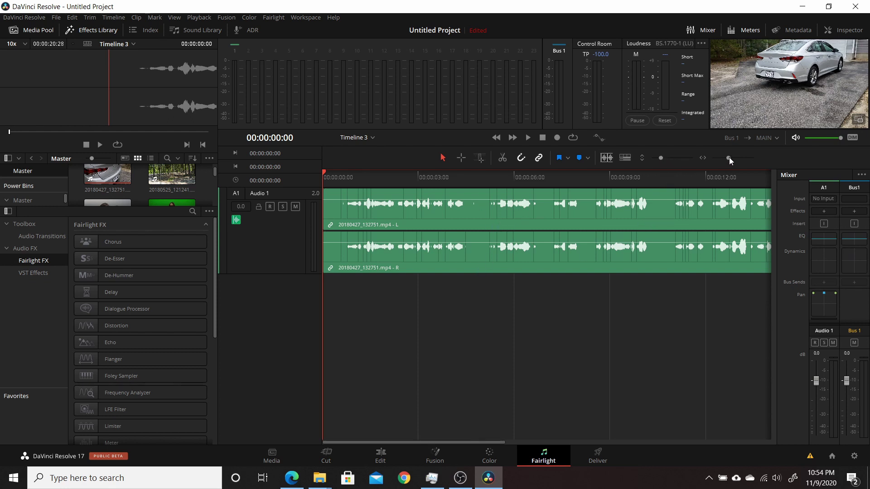
drag(729, 157, 731, 161)
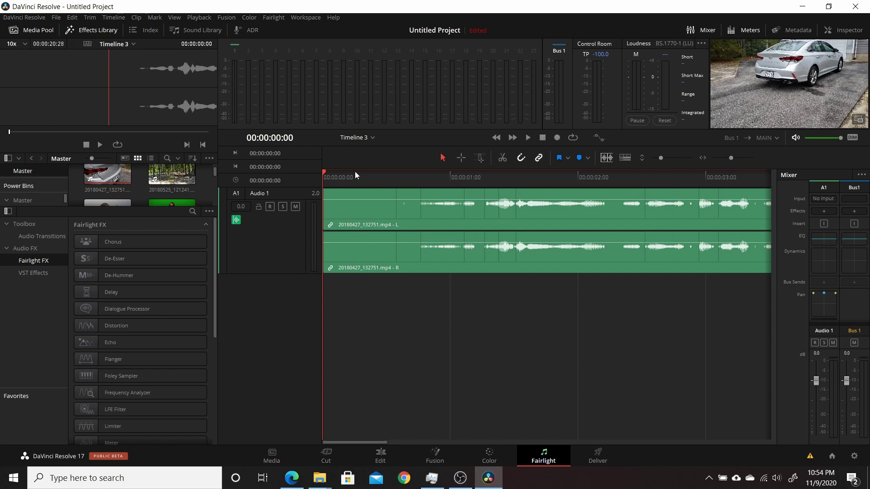
key(space)
key(space)
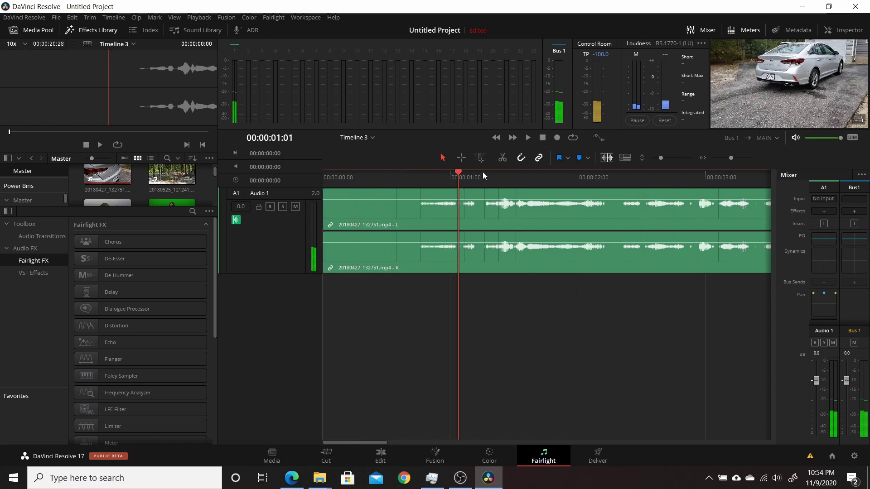
drag(461, 177, 411, 181)
key(space)
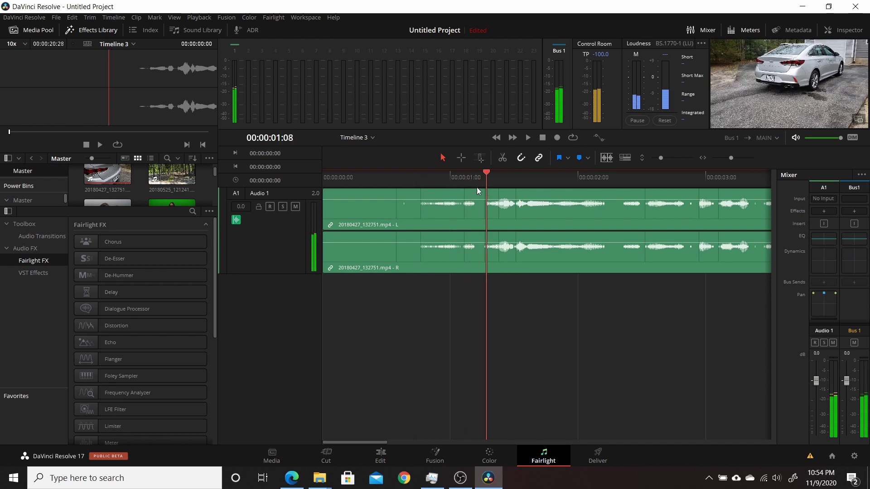
drag(477, 186, 410, 188)
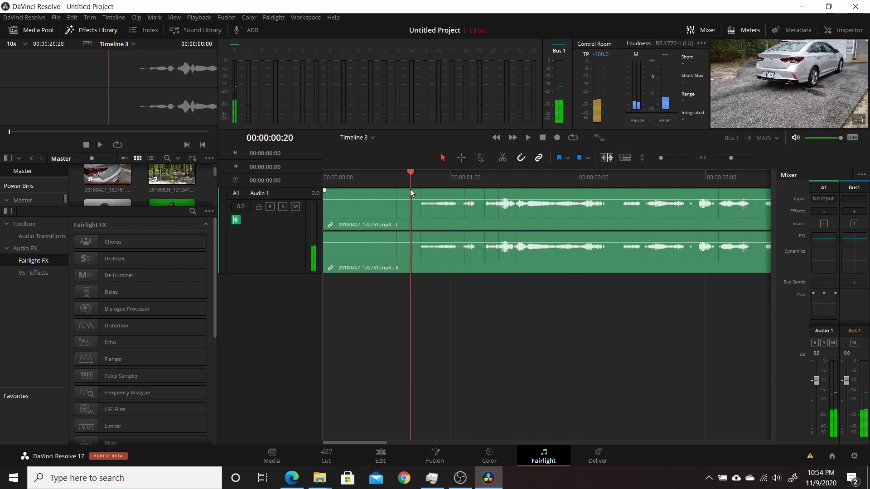
click(236, 220)
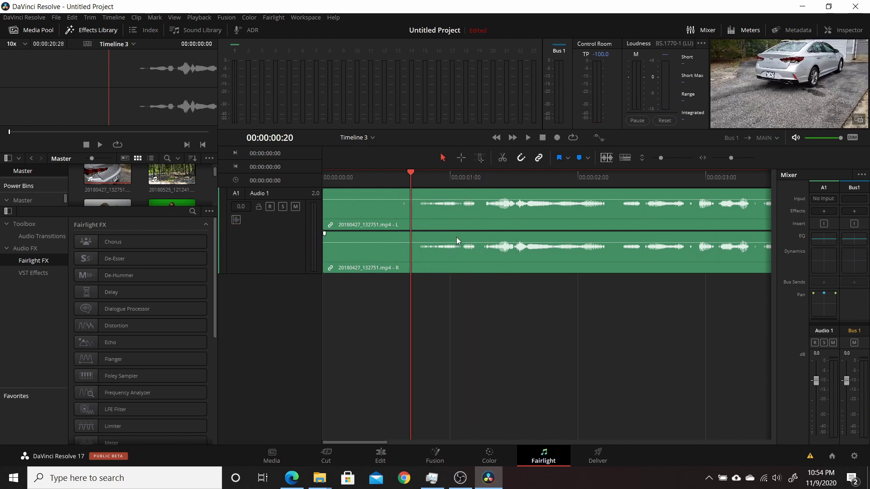
click(605, 158)
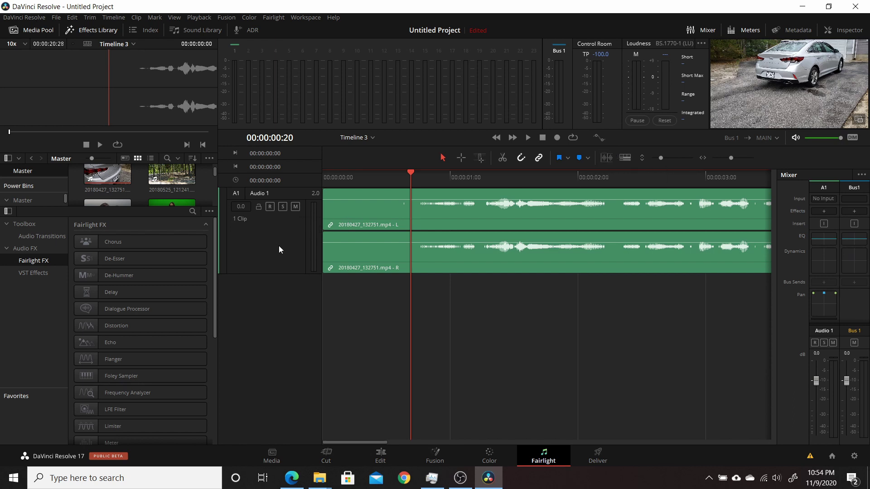